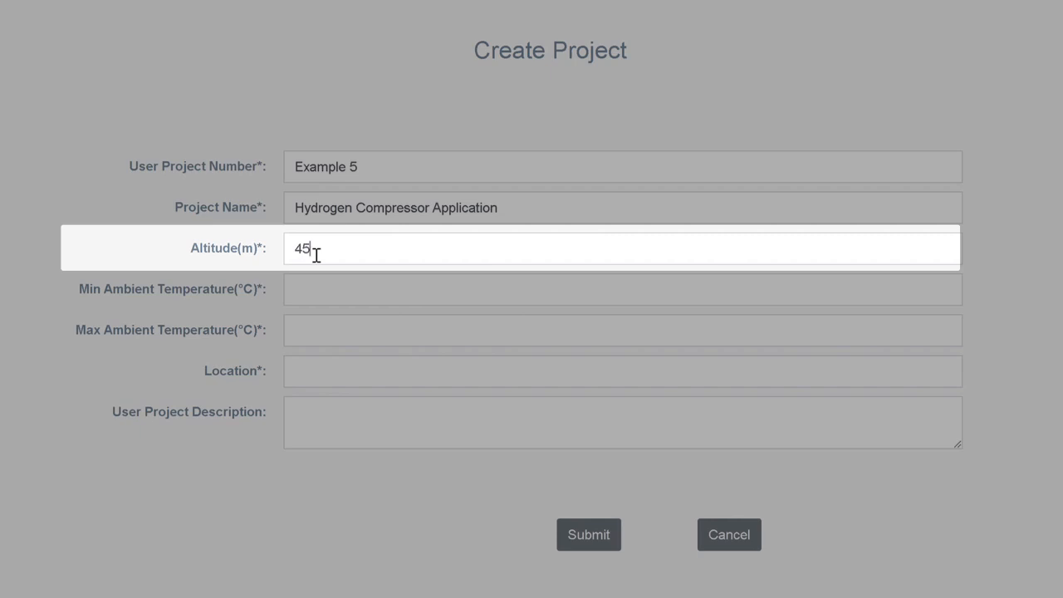
Set the project's altitude to 450 m, its ambient temperature range to -15 to 40 °C, and its location to Compressor Module.
{"action": "left_click", "coordinate": [312, 295]}
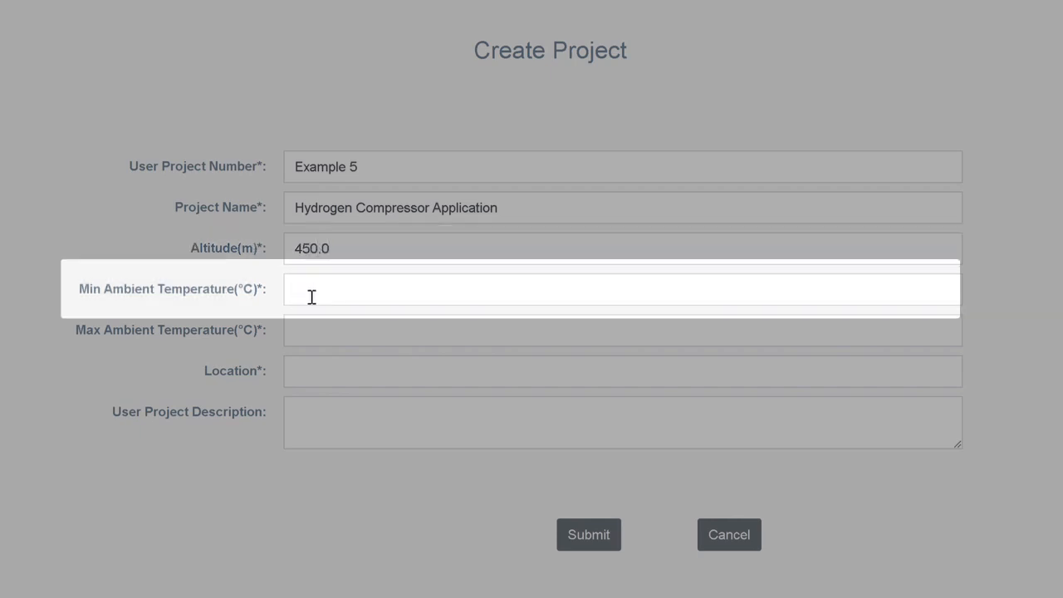
{"action": "key", "text": "Tab"}
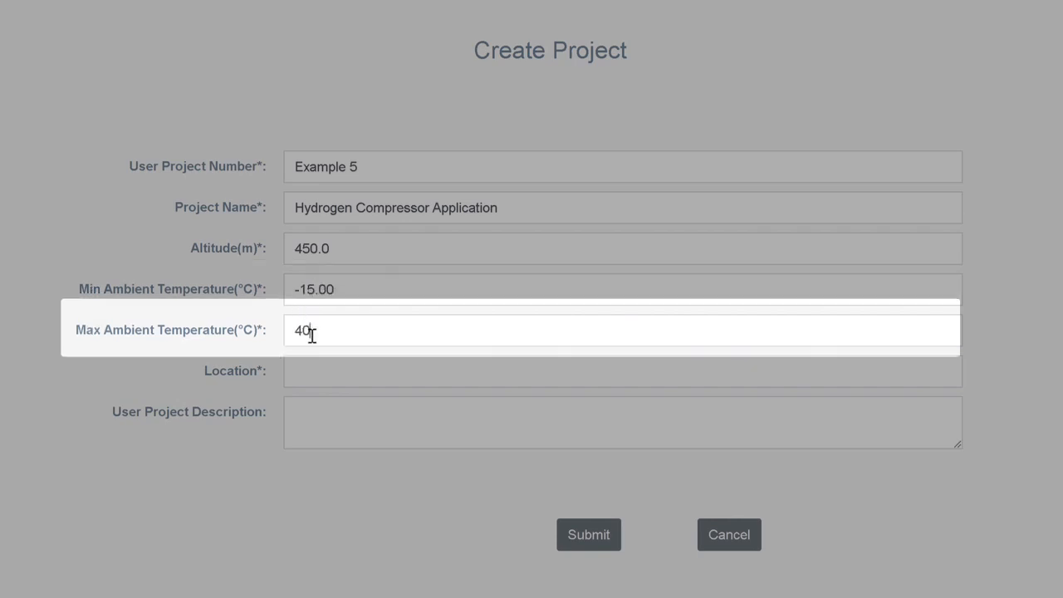
{"action": "left_click", "coordinate": [311, 373]}
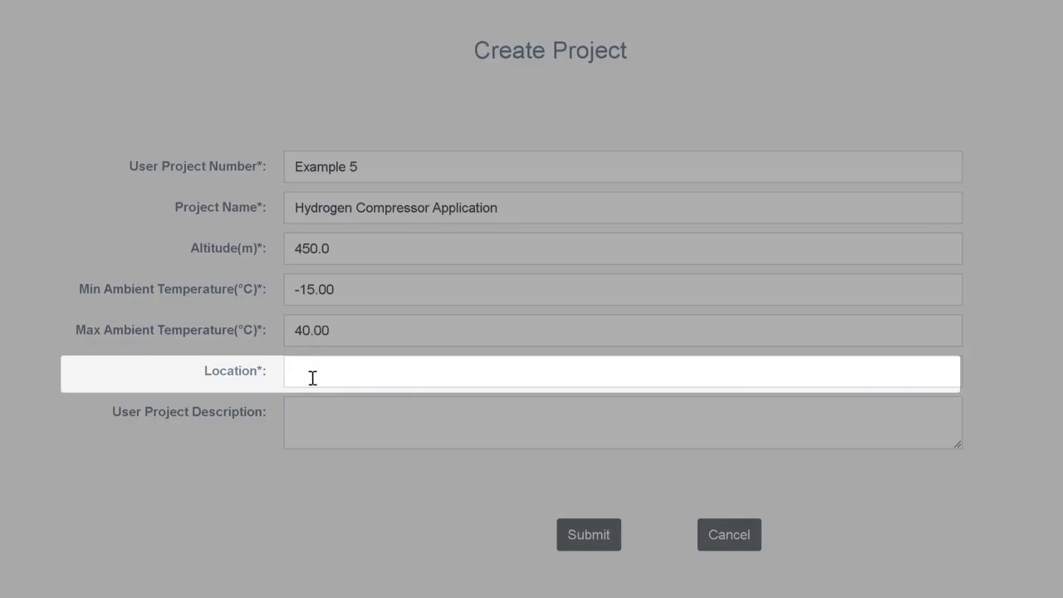
{"action": "type", "text": "Compressor Module"}
{"action": "key", "text": "Tab"}
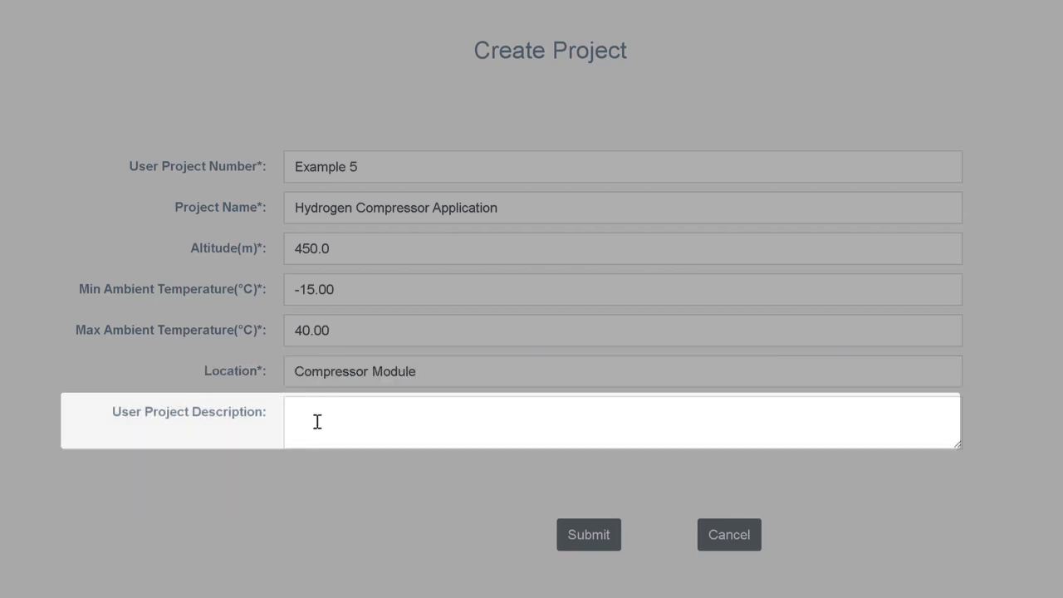
Describe the project as "Hydrogen Production Facility" and submit it.
{"action": "type", "text": "Hydrogen Production Facility"}
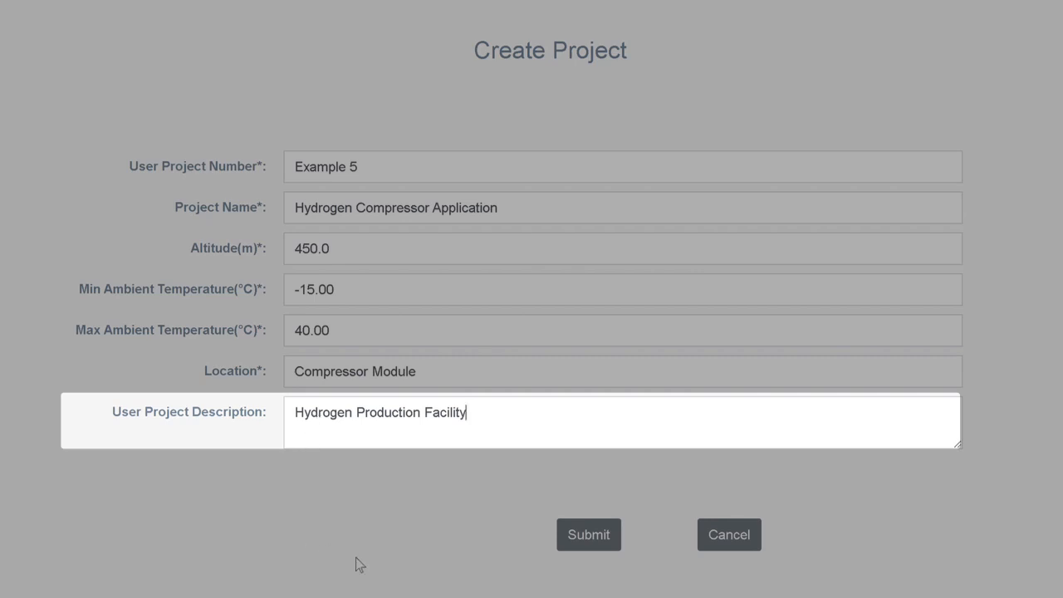
{"action": "left_click", "coordinate": [593, 537]}
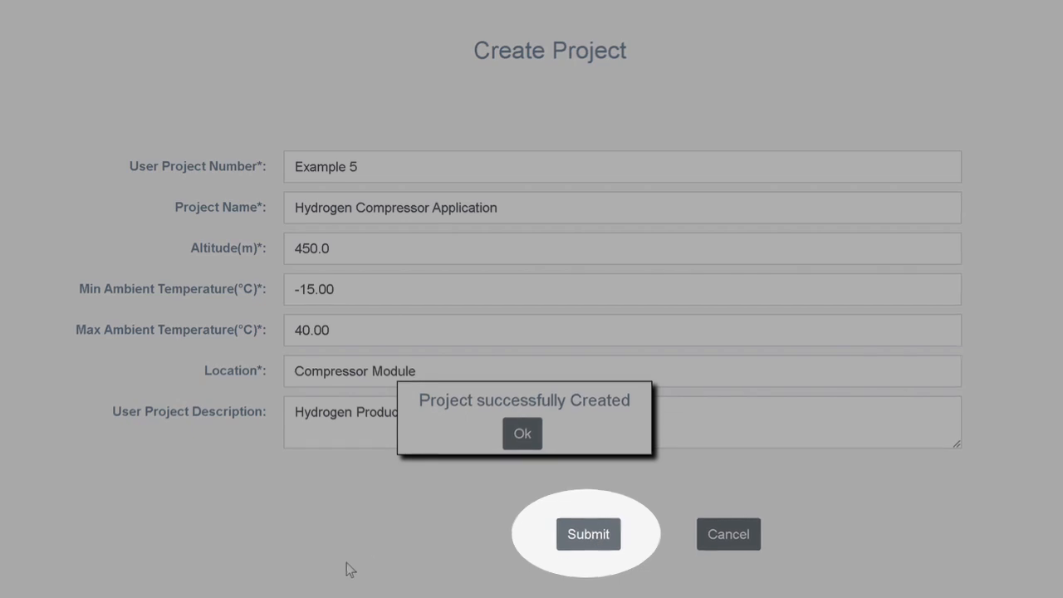
{"action": "left_click", "coordinate": [480, 385]}
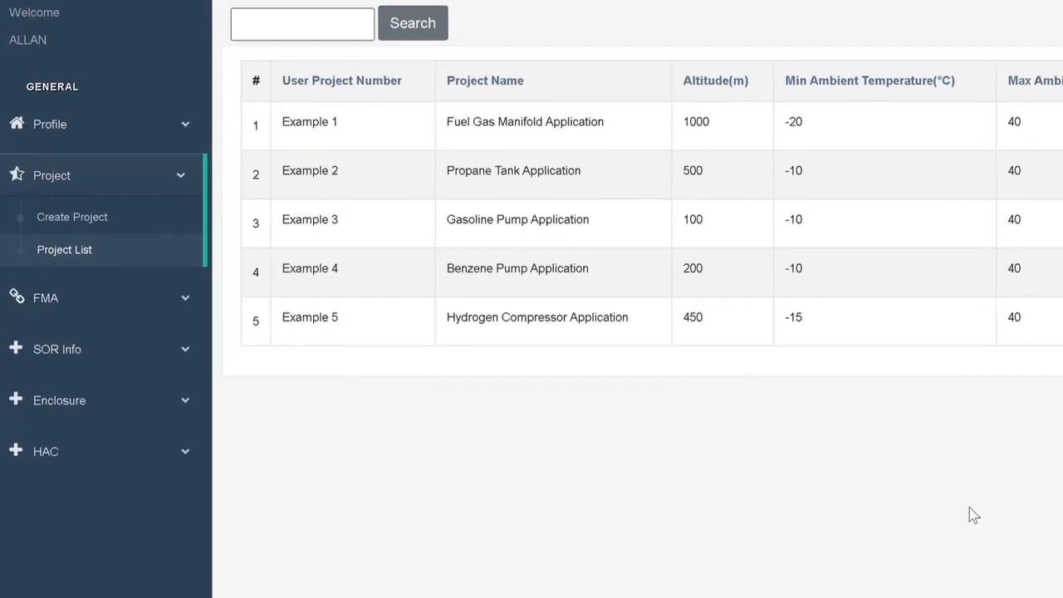
Search the generic compounds in the compound library for h2.
{"action": "left_click", "coordinate": [67, 317]}
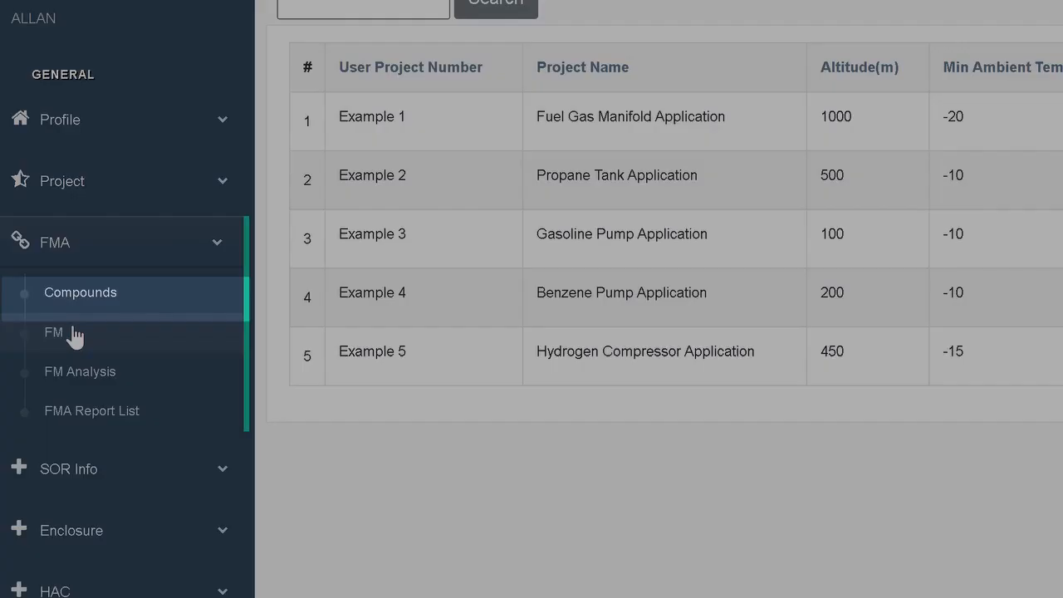
{"action": "left_click", "coordinate": [110, 296]}
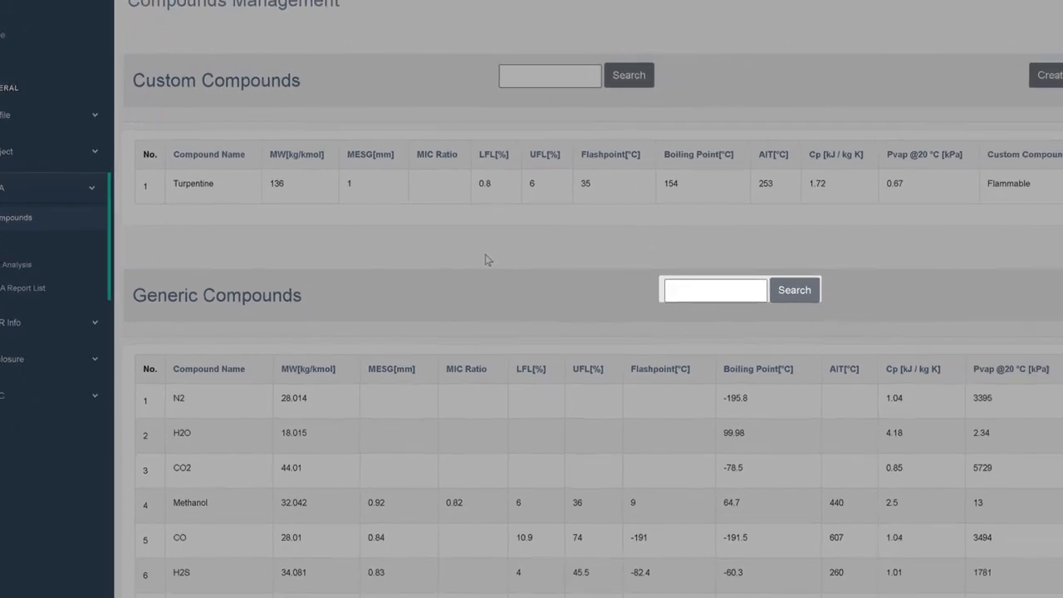
{"action": "left_click", "coordinate": [635, 278]}
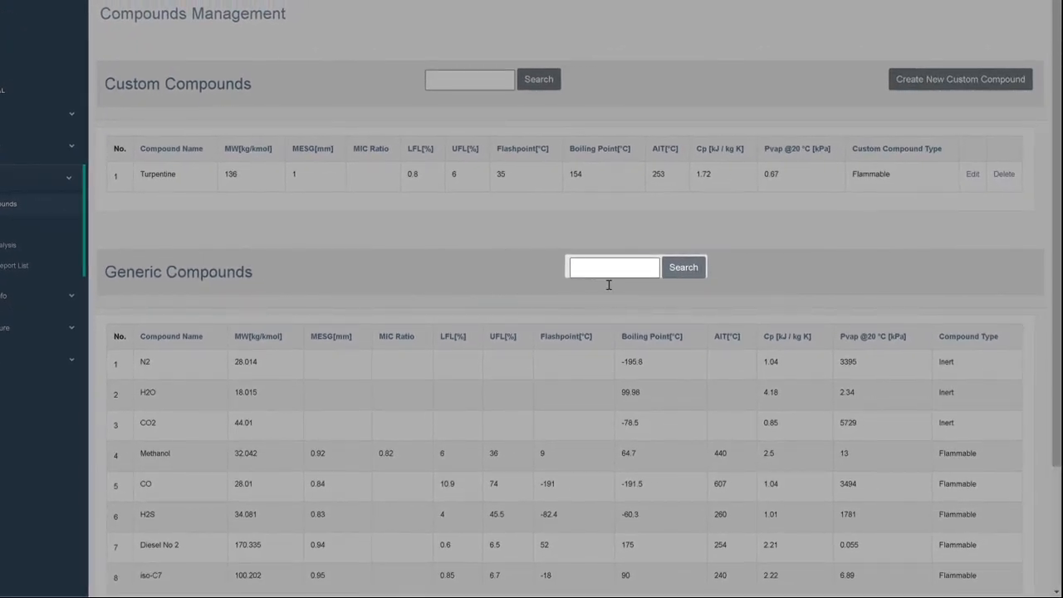
{"action": "type", "text": "h2"}
{"action": "key", "text": "Return"}
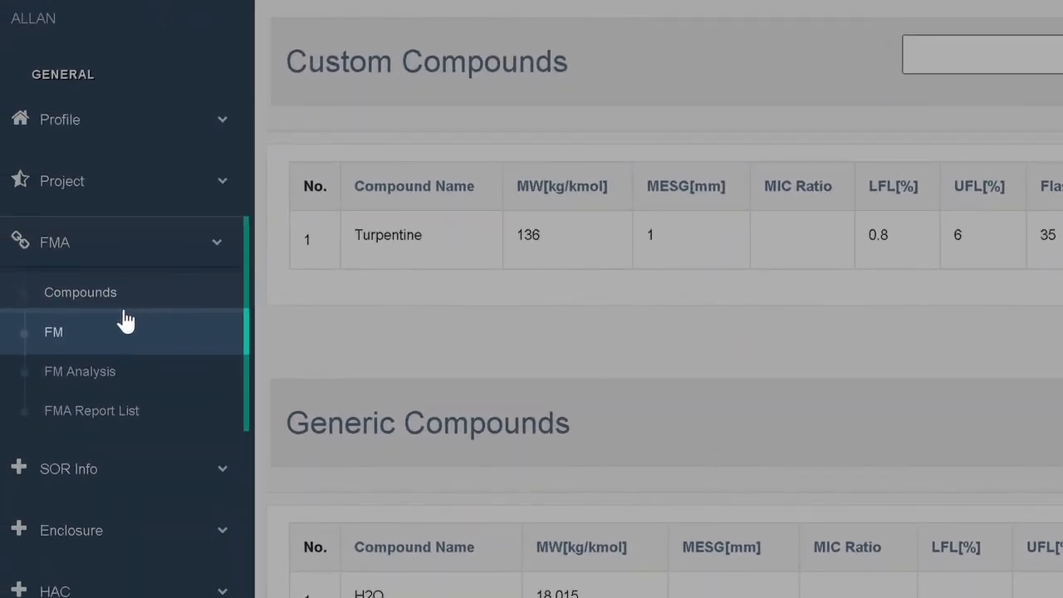
Start a new custom flammable mixture named Hydrogen.
{"action": "left_click", "coordinate": [76, 341]}
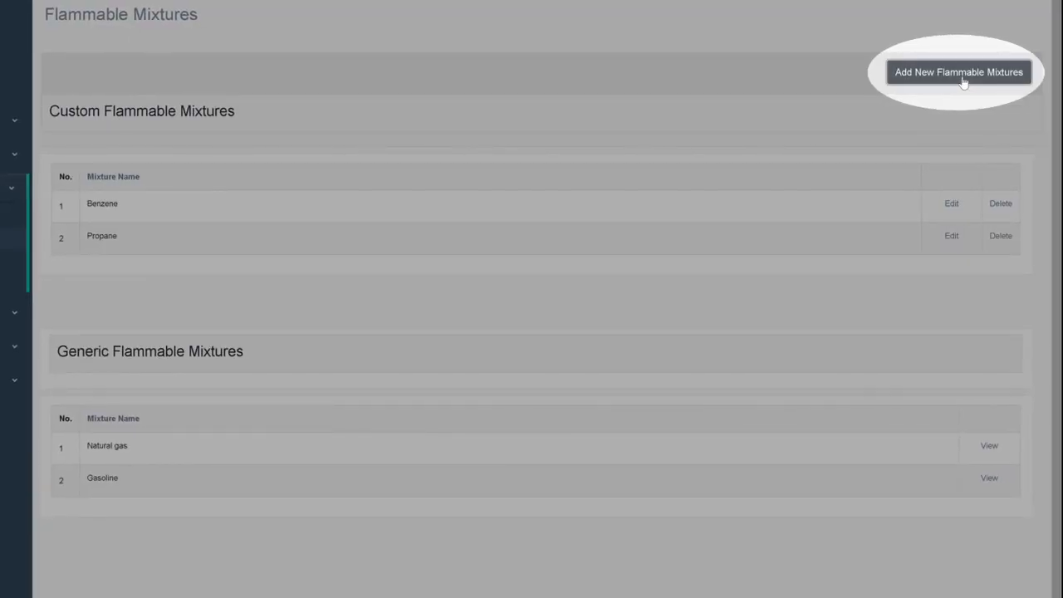
{"action": "left_click", "coordinate": [961, 75]}
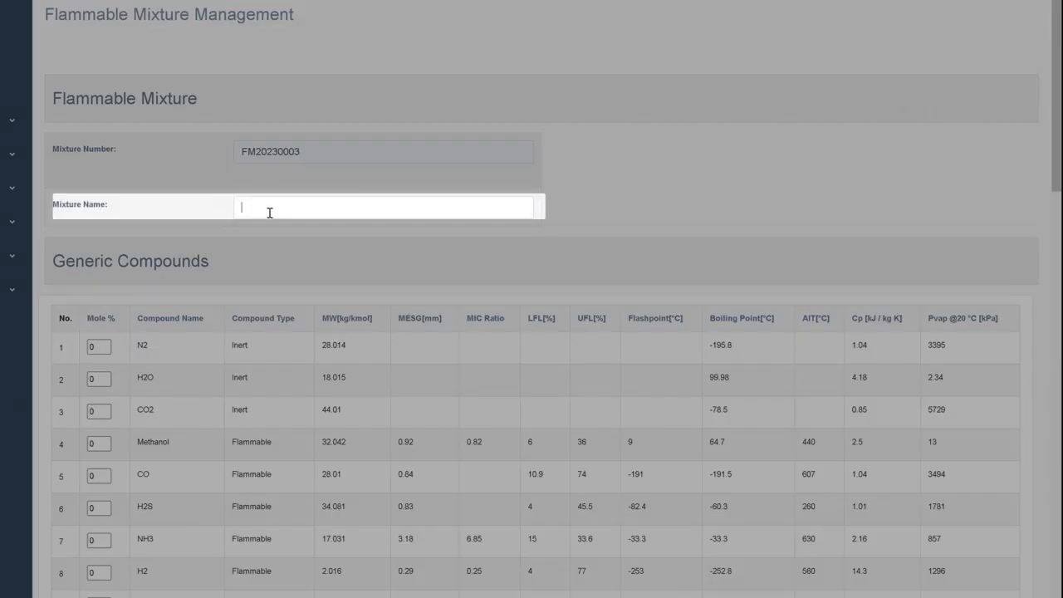
{"action": "type", "text": "Hydrogen"}
Set the mole percentage of generic compound H2 to 100 and save the mixture.
{"action": "scroll", "coordinate": [162, 372], "scroll_direction": "down", "scroll_amount": 1}
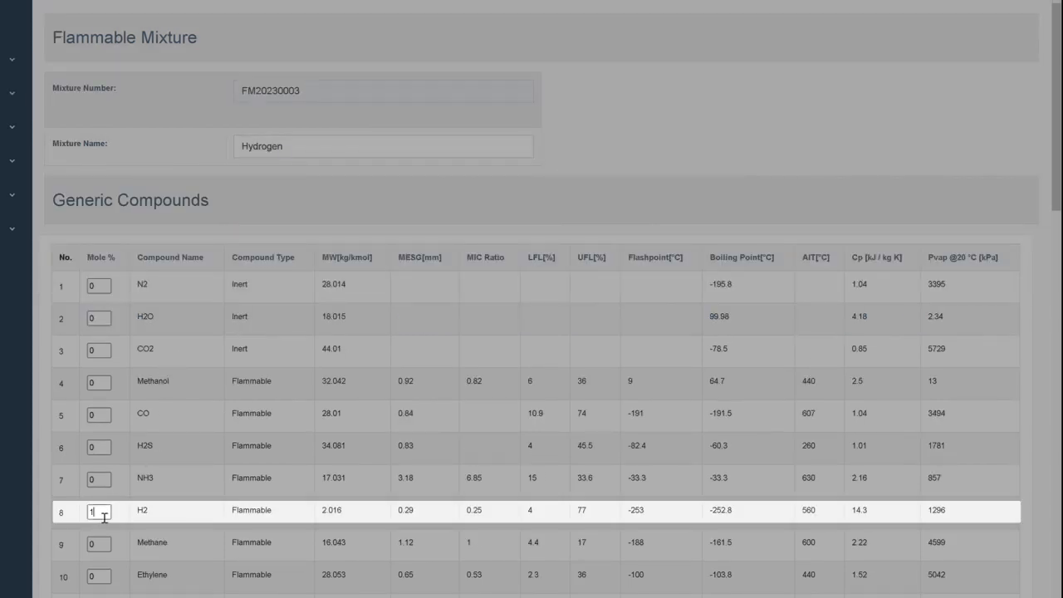
{"action": "scroll", "coordinate": [235, 532], "scroll_direction": "down", "scroll_amount": 15}
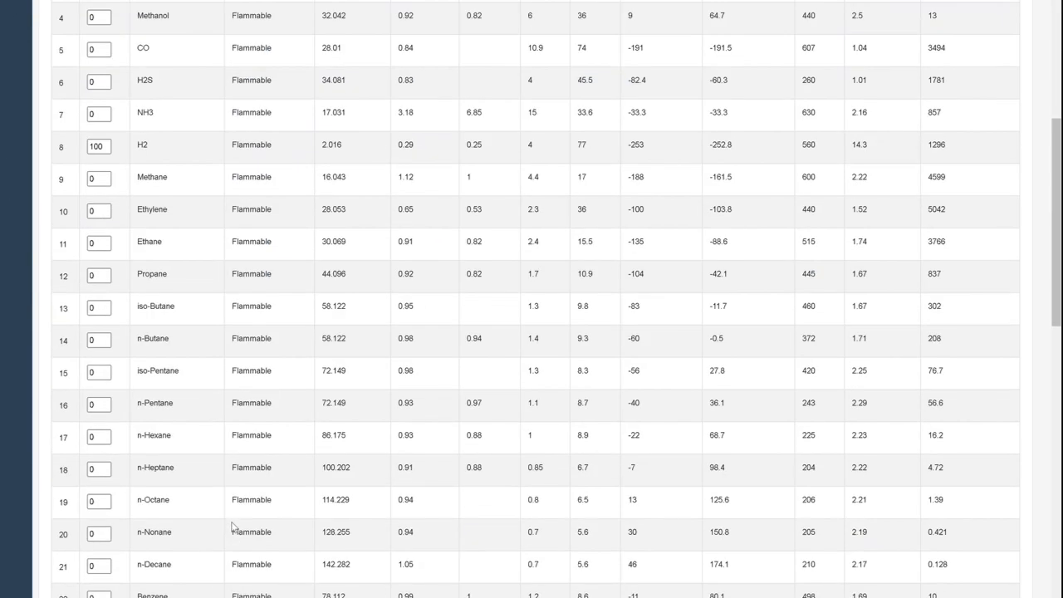
{"action": "scroll", "coordinate": [233, 523], "scroll_direction": "down", "scroll_amount": 4}
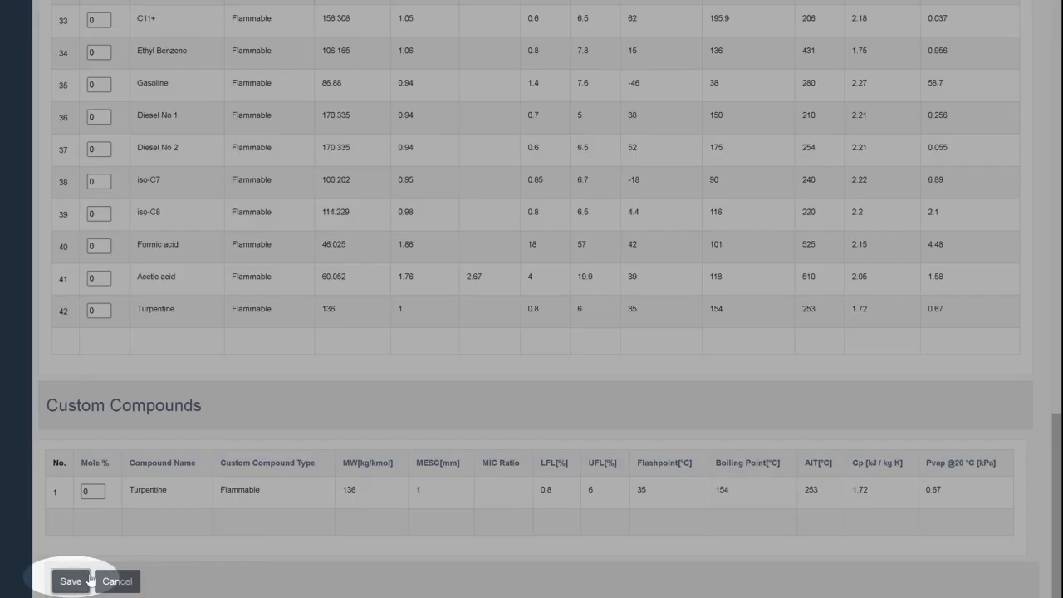
{"action": "left_click", "coordinate": [71, 581]}
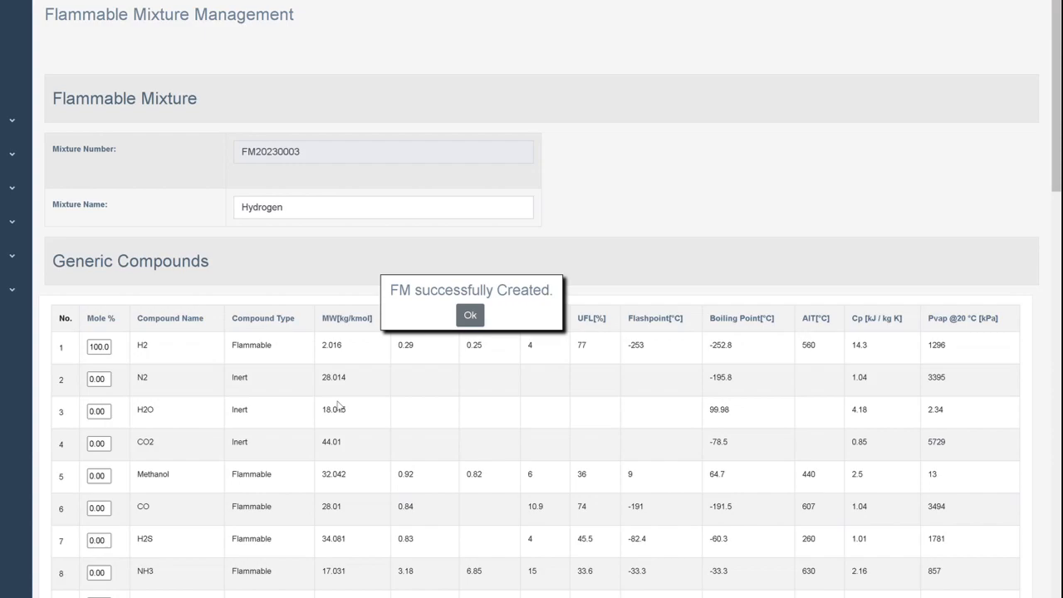
{"action": "left_click", "coordinate": [472, 315]}
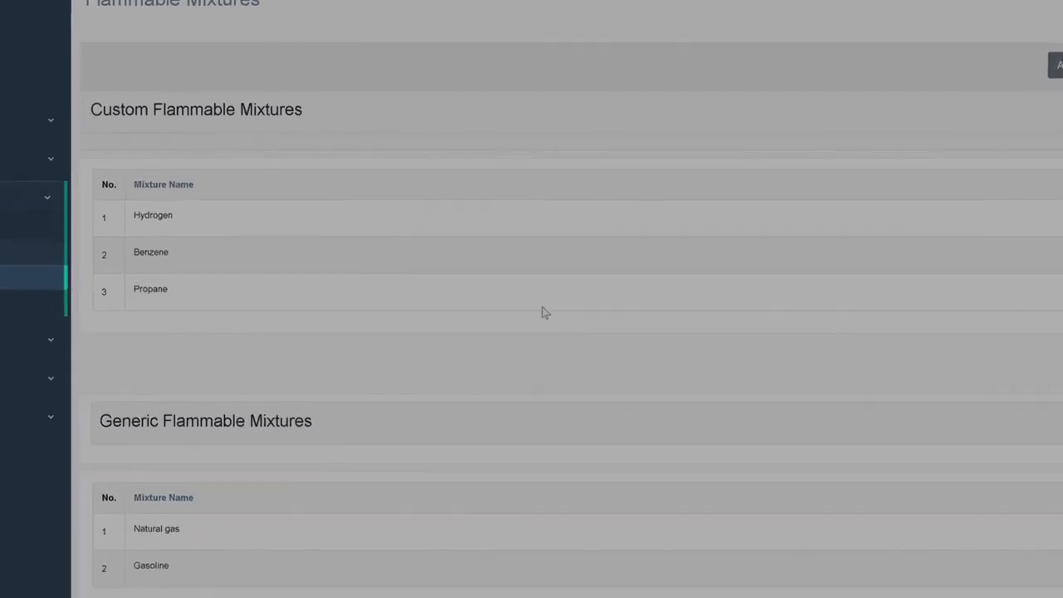
Create a new flammable mixture analysis for the custom Hydrogen mixture and run it.
{"action": "left_click", "coordinate": [43, 334]}
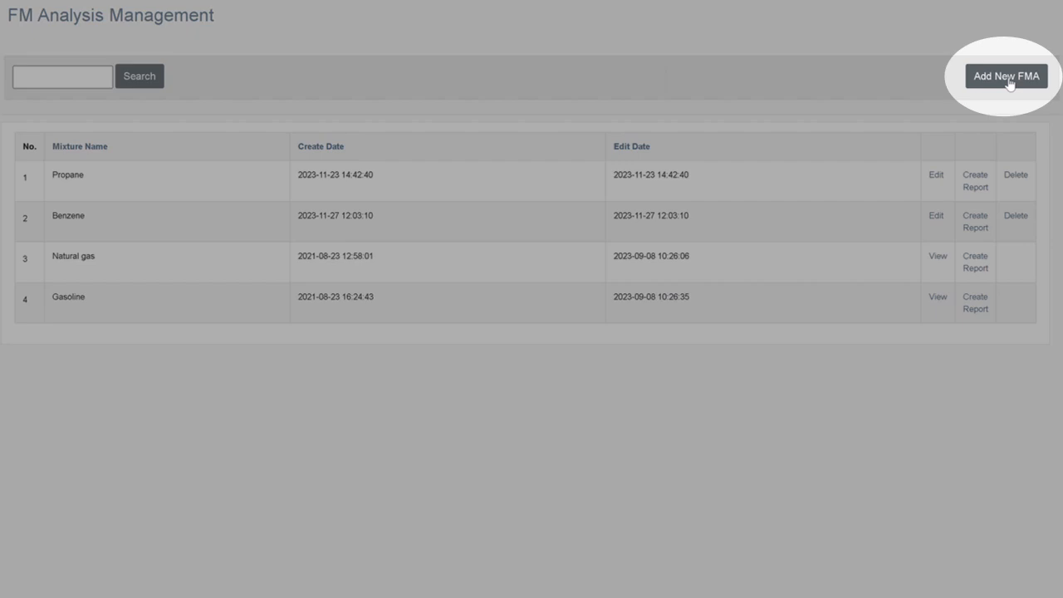
{"action": "left_click", "coordinate": [1006, 77]}
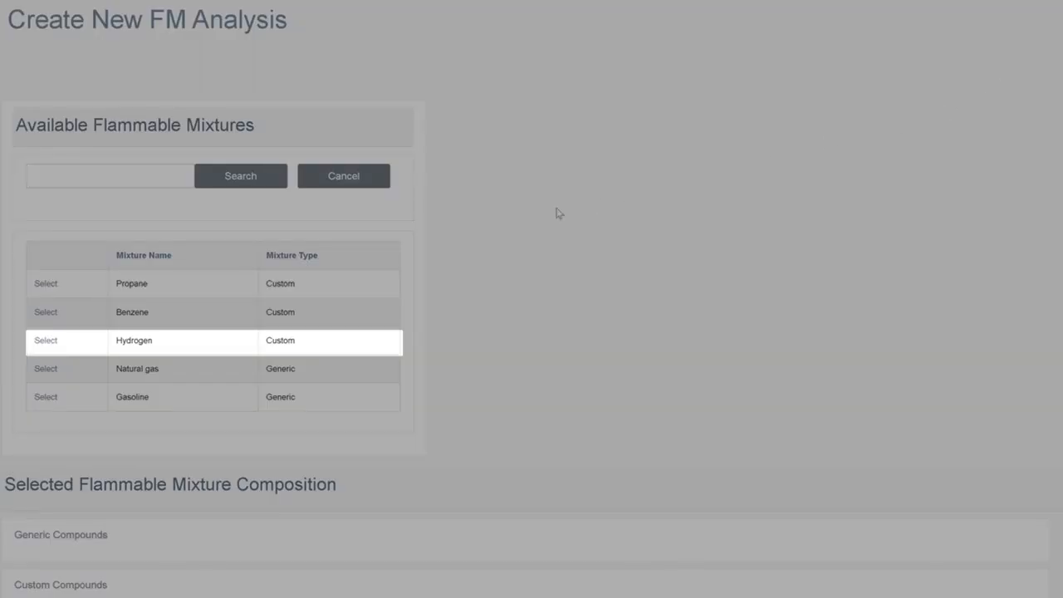
{"action": "left_click", "coordinate": [52, 344]}
{"action": "left_click", "coordinate": [249, 226]}
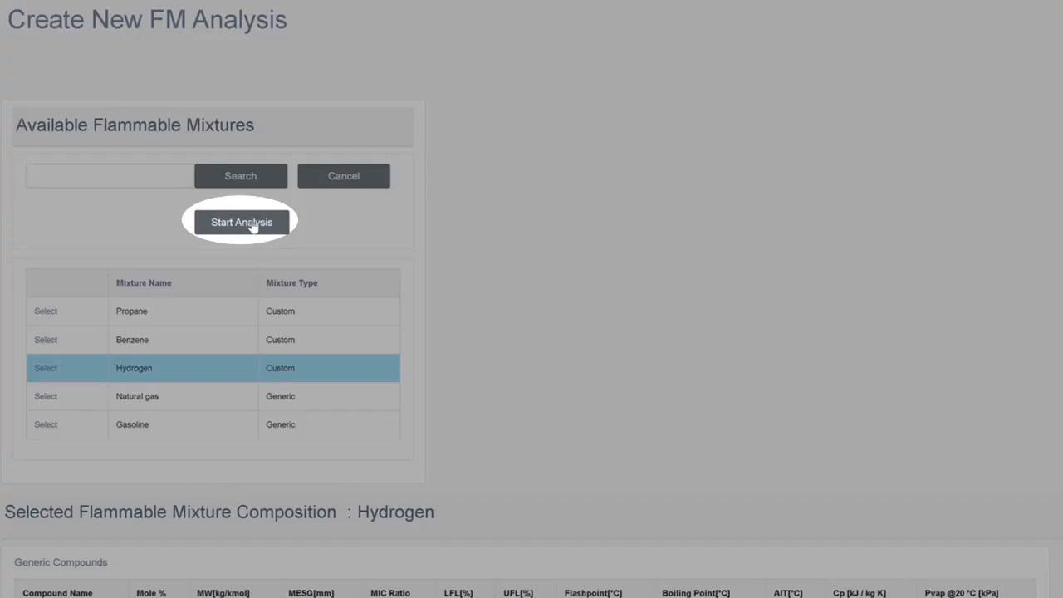
{"action": "left_click", "coordinate": [251, 225]}
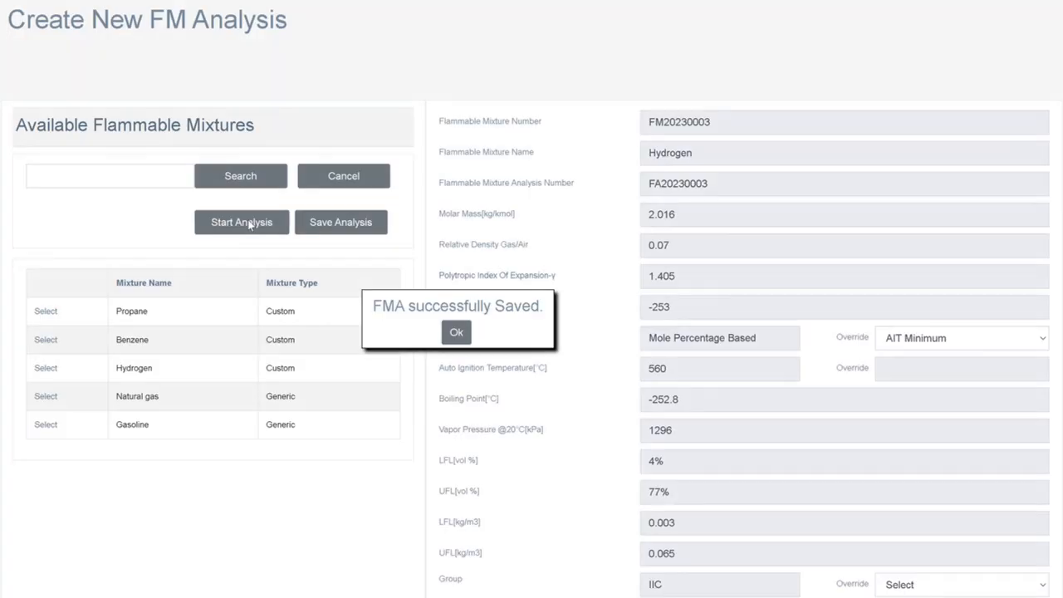
{"action": "left_click", "coordinate": [458, 333]}
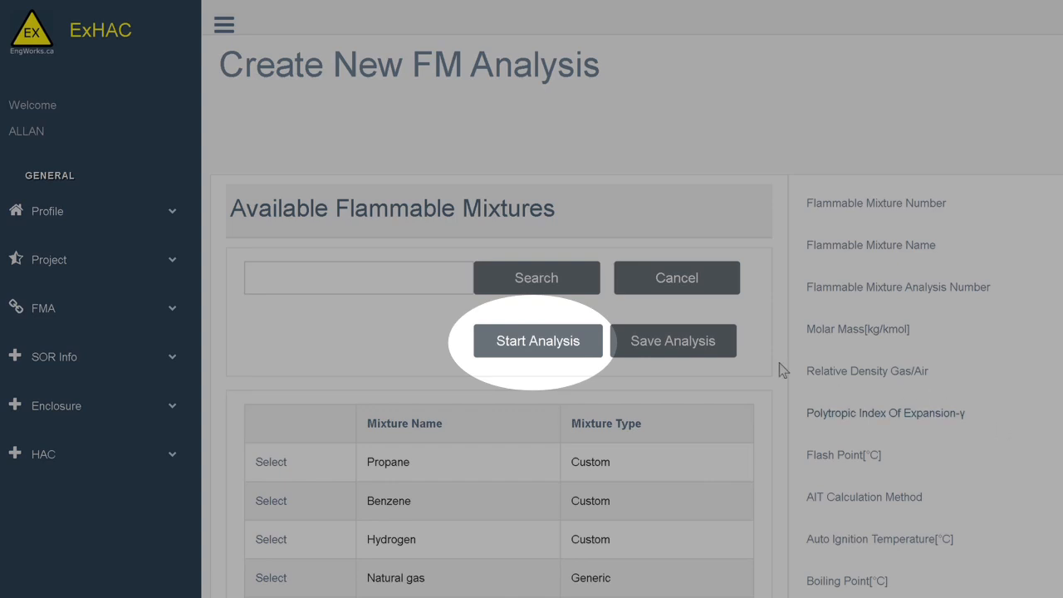
Run the Hydrogen mixture analysis again and save it.
{"action": "left_click", "coordinate": [564, 348]}
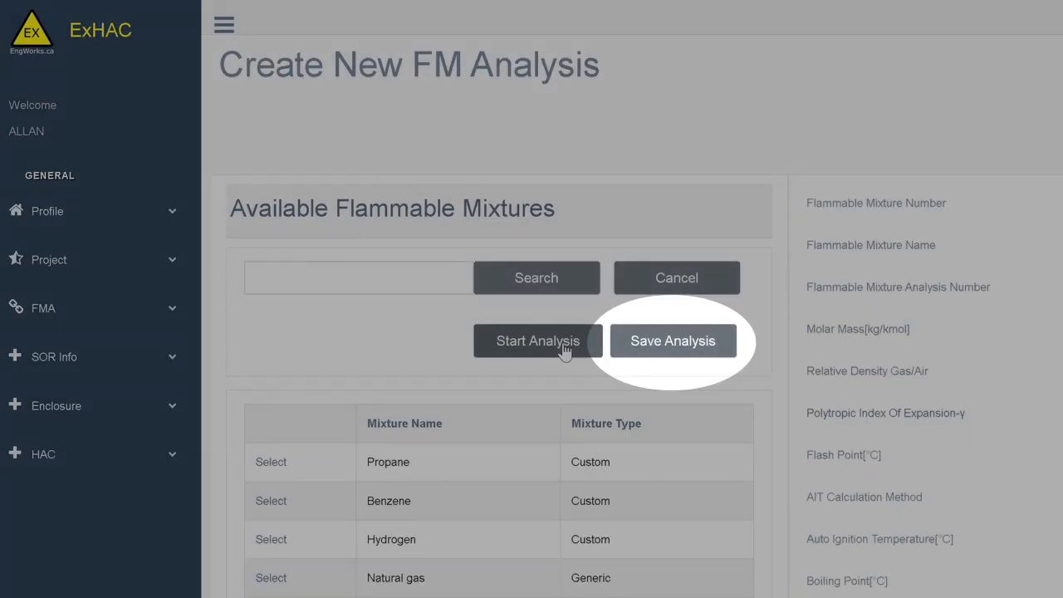
{"action": "left_click", "coordinate": [647, 348]}
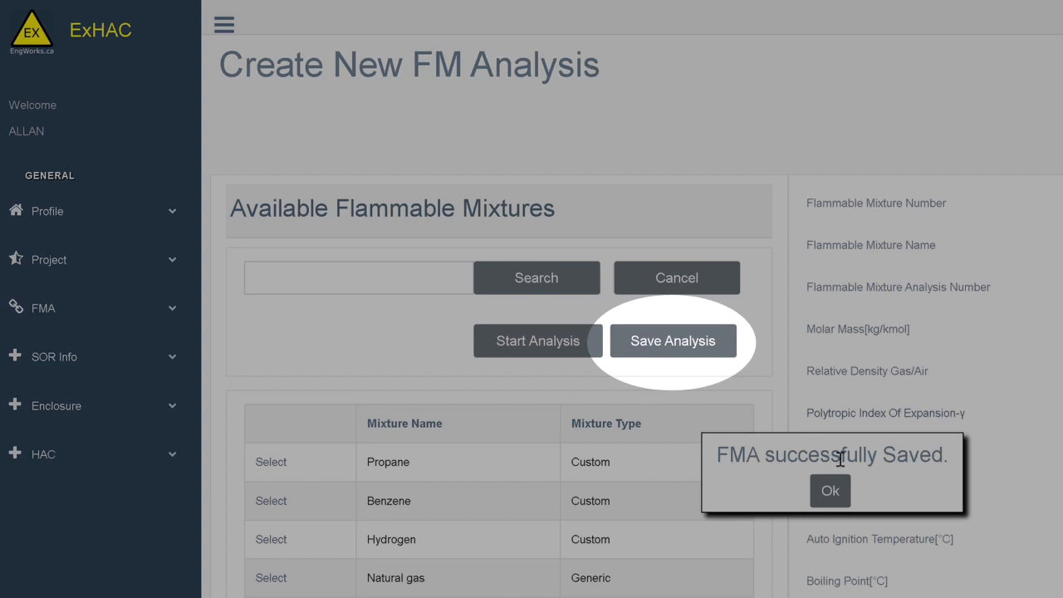
{"action": "left_click", "coordinate": [830, 492]}
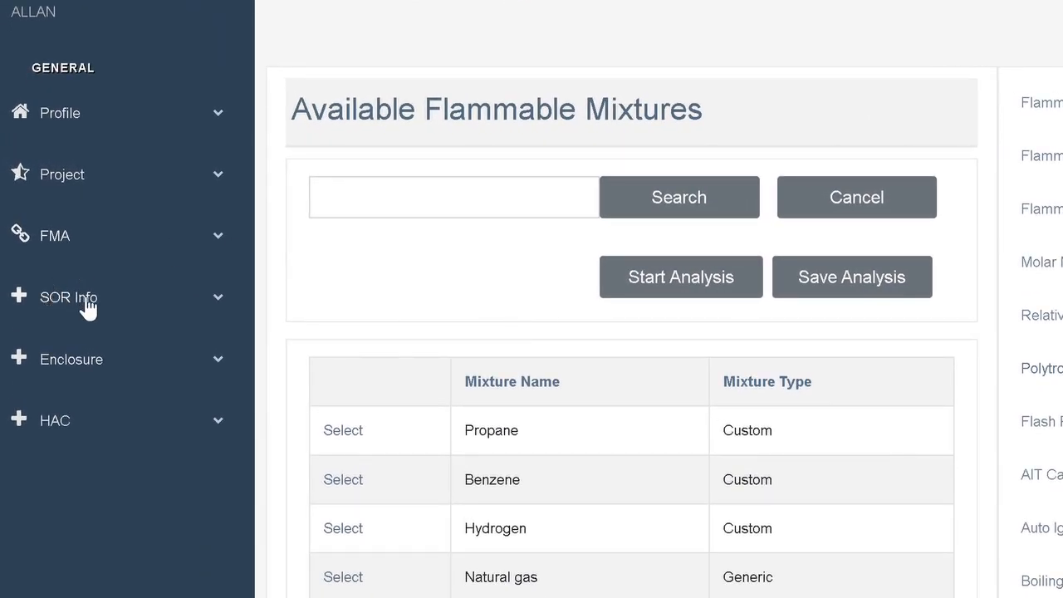
Start a new source of release (SOR) named "Compressor Seal Release".
{"action": "left_click", "coordinate": [88, 306]}
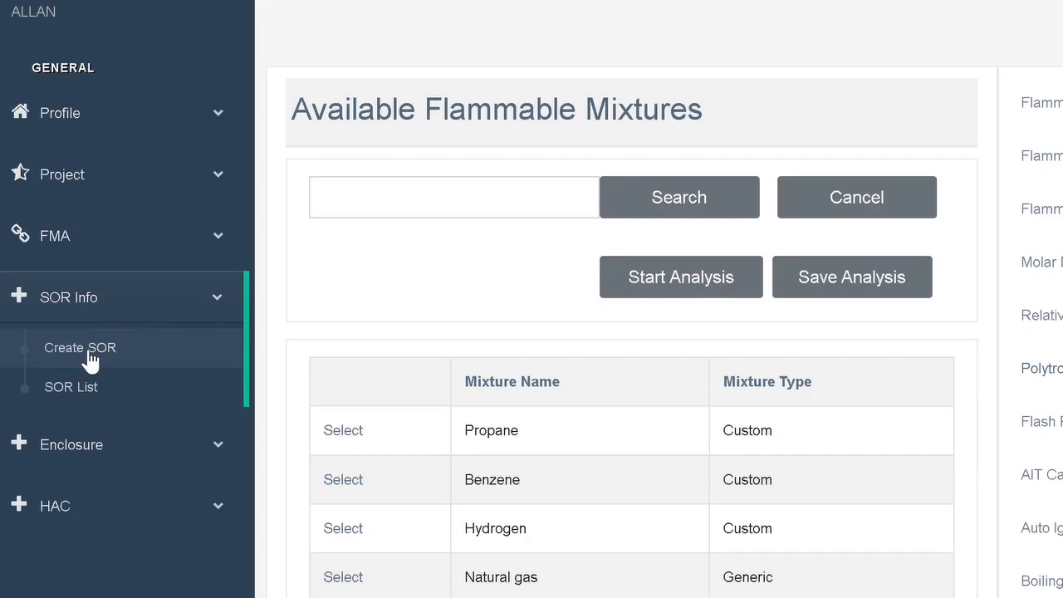
{"action": "left_click", "coordinate": [90, 361]}
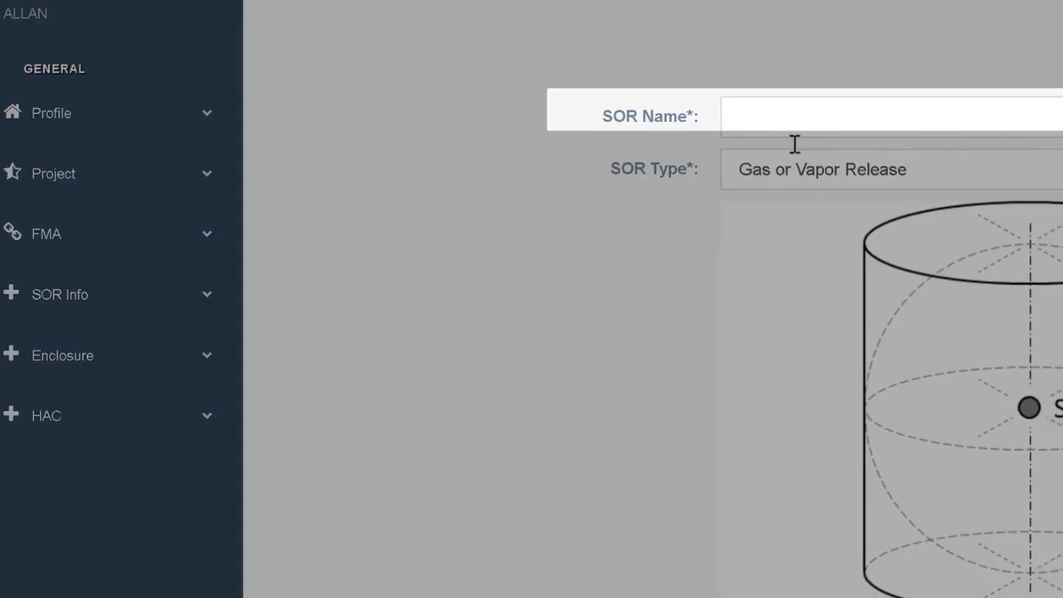
{"action": "type", "text": "Compres"}
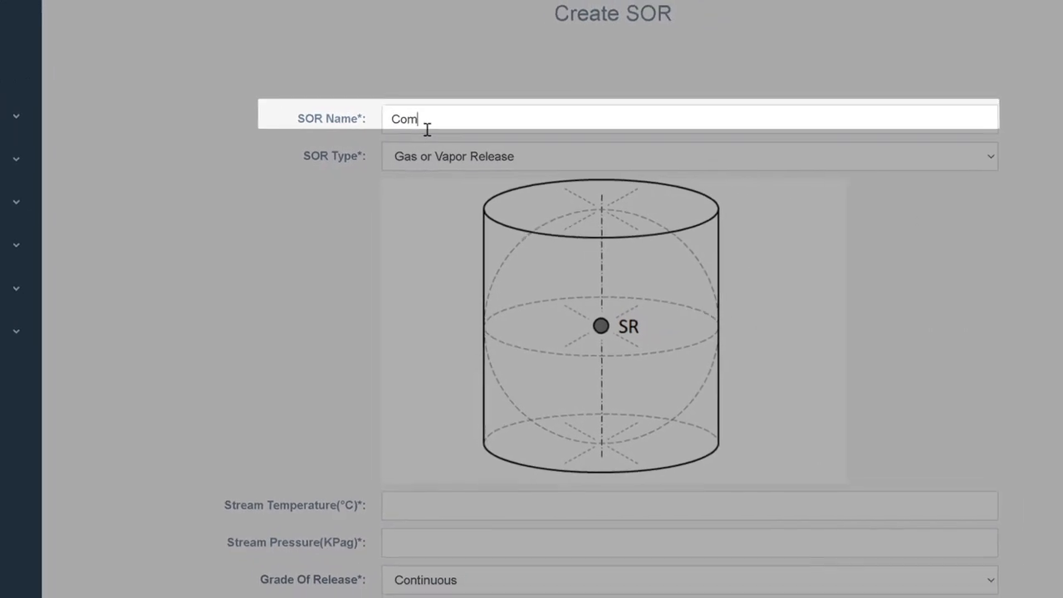
{"action": "type", "text": "sor S"}
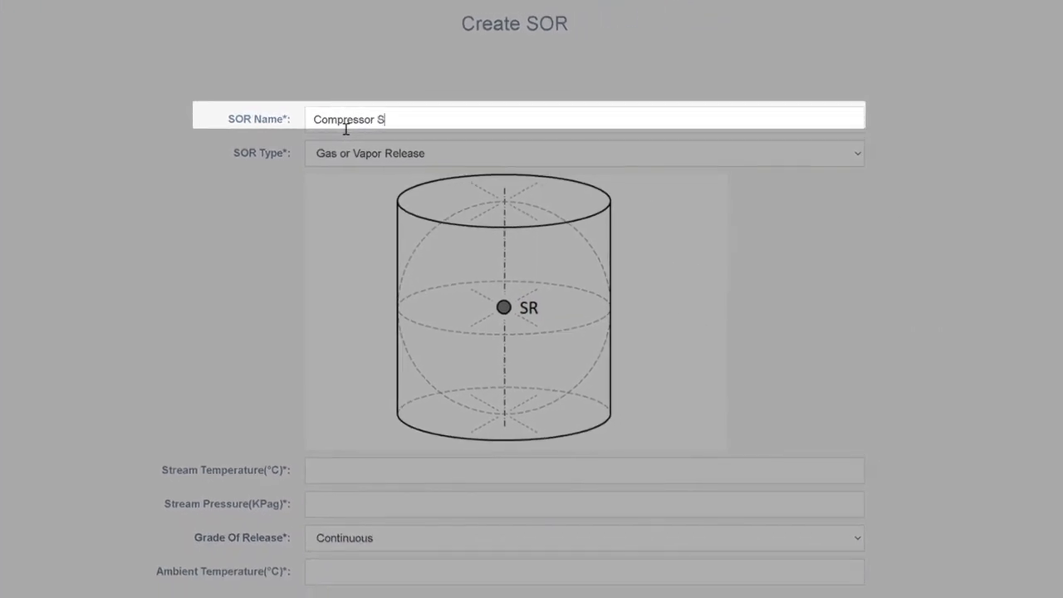
{"action": "type", "text": "eal Release"}
{"action": "key", "text": "Tab"}
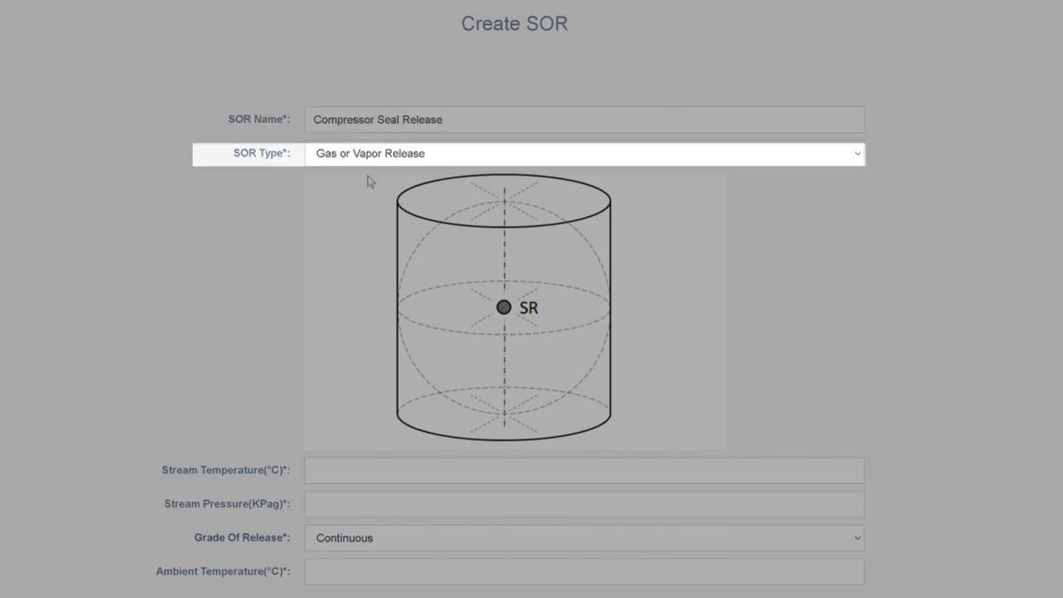
Set stream temperature 60 °C, stream pressure 5000 kPag, grade of release Secondary and ambient temperature 25 °C, and submit the source of release.
{"action": "key", "text": "Tab"}
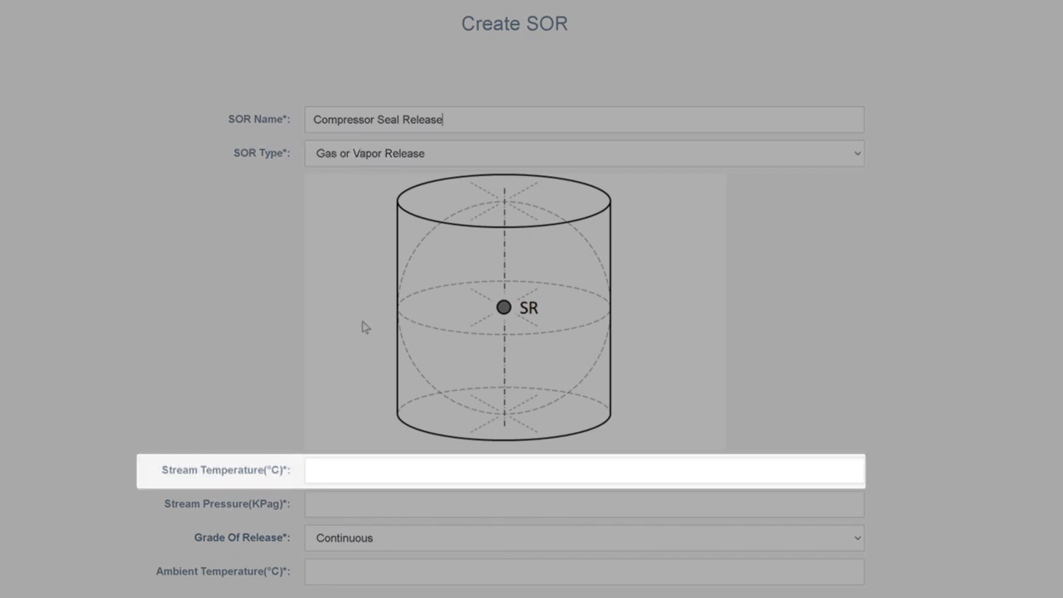
{"action": "type", "text": "60"}
{"action": "left_click", "coordinate": [334, 496]}
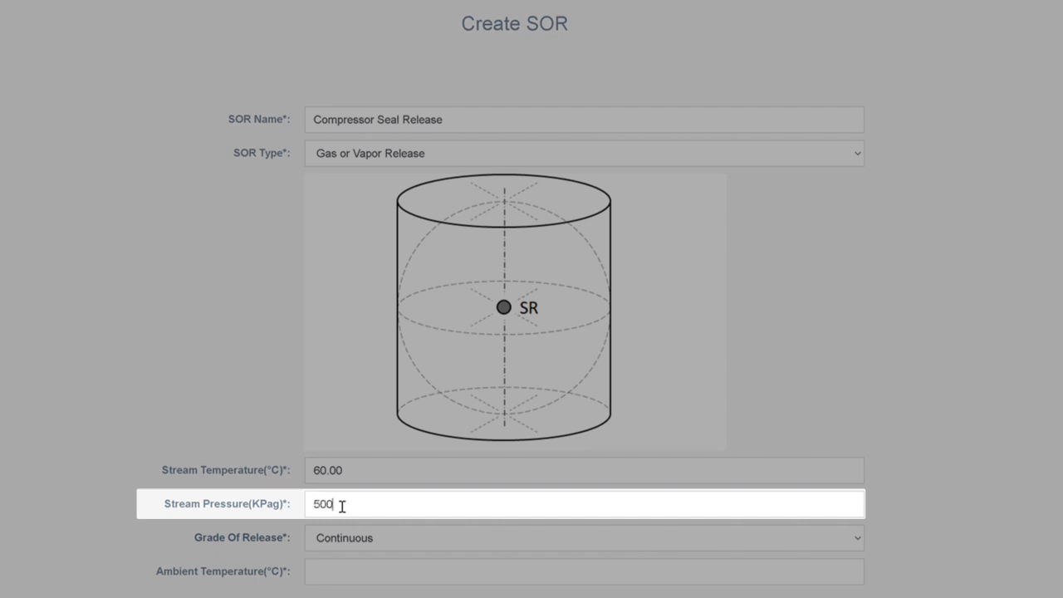
{"action": "left_click", "coordinate": [338, 538]}
{"action": "left_click", "coordinate": [346, 588]}
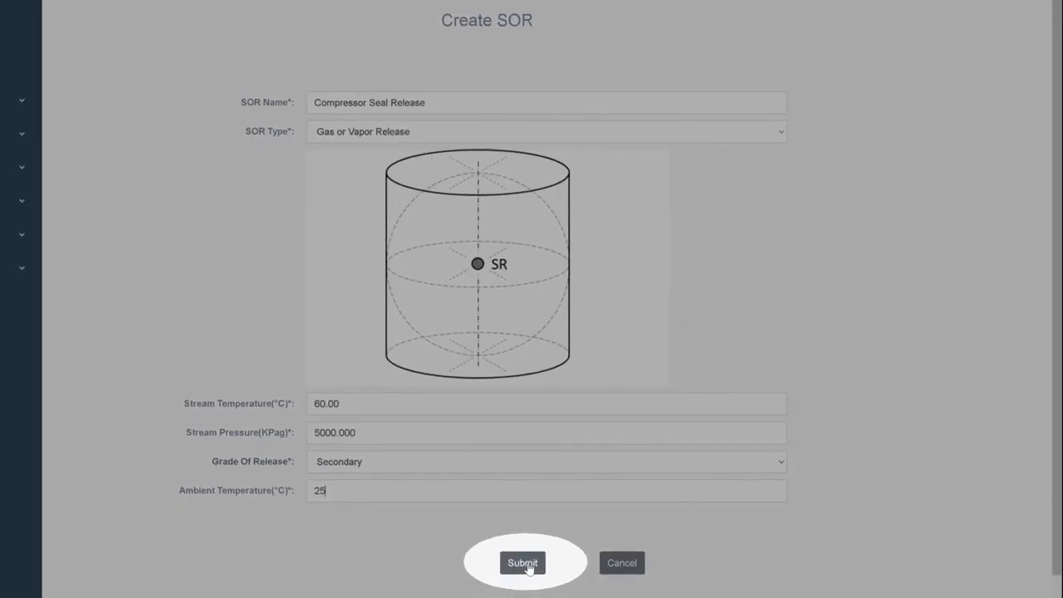
{"action": "left_click", "coordinate": [522, 563]}
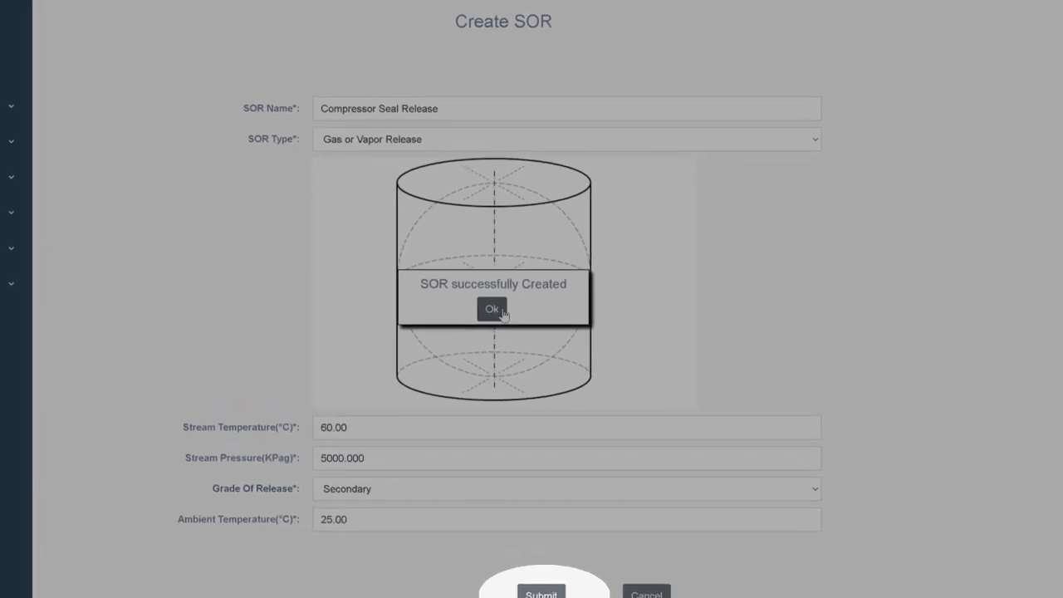
Start a new hazardous area classification (HAC) and assign the Hydrogen Compressor Application project as its site.
{"action": "left_click", "coordinate": [500, 311]}
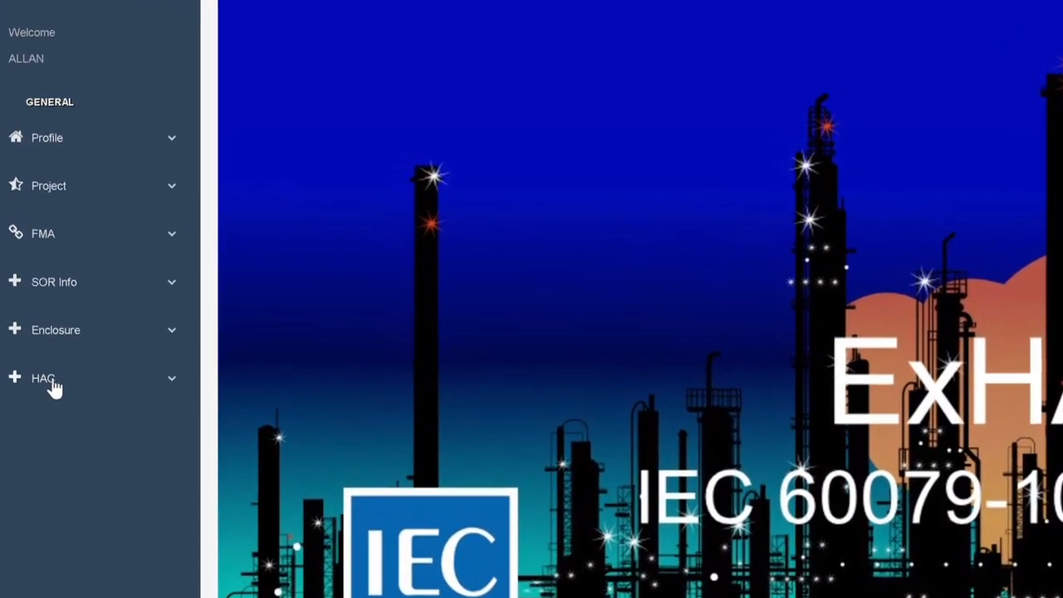
{"action": "left_click", "coordinate": [55, 355]}
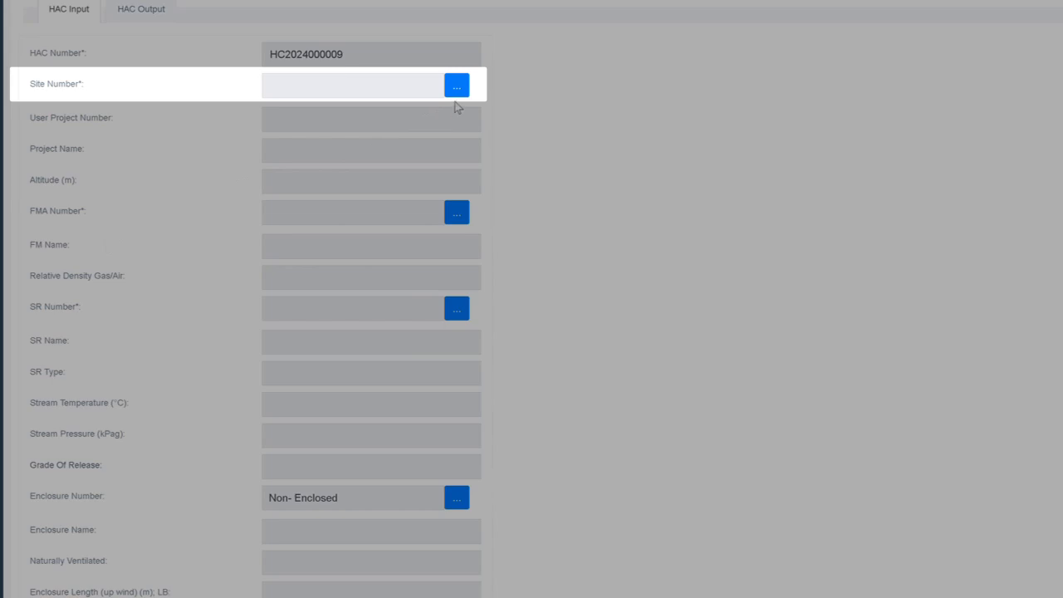
{"action": "left_click", "coordinate": [461, 91]}
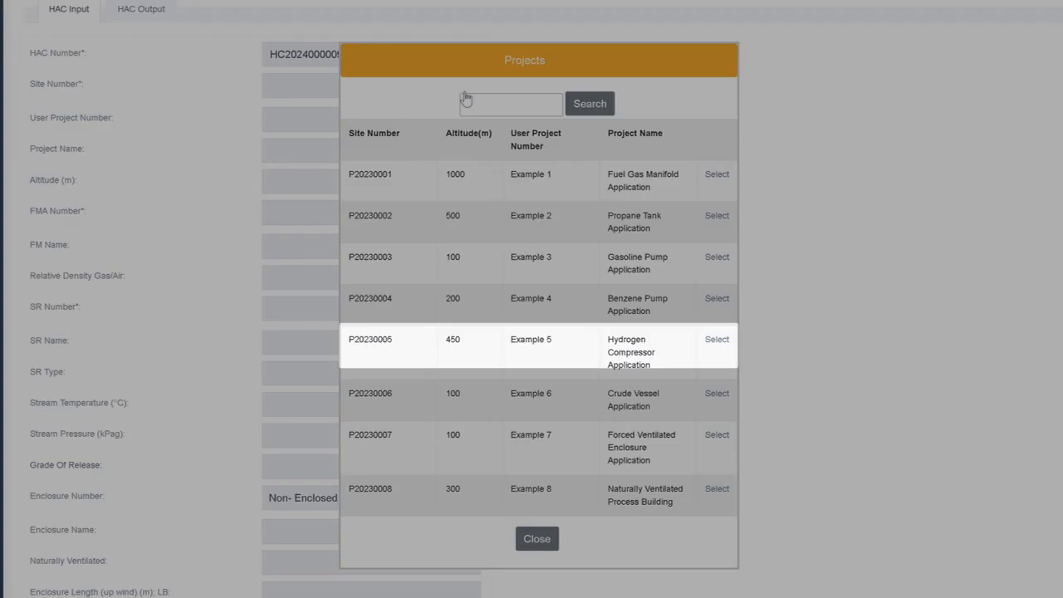
{"action": "left_click", "coordinate": [725, 347]}
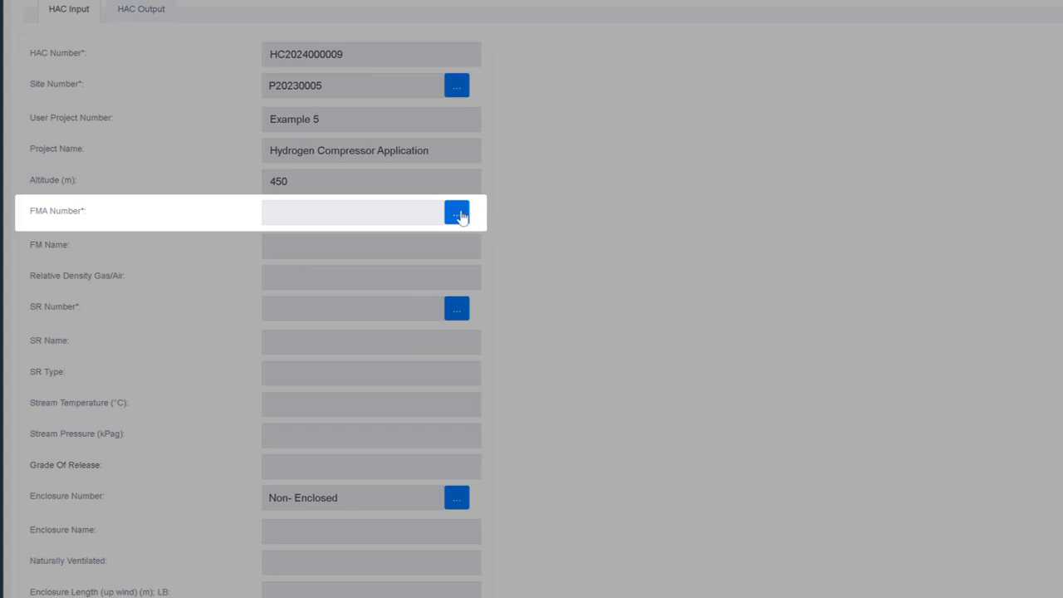
Assign the Hydrogen flammable mixture analysis and the Compressor Seal Release source of release to the HAC.
{"action": "left_click", "coordinate": [459, 215]}
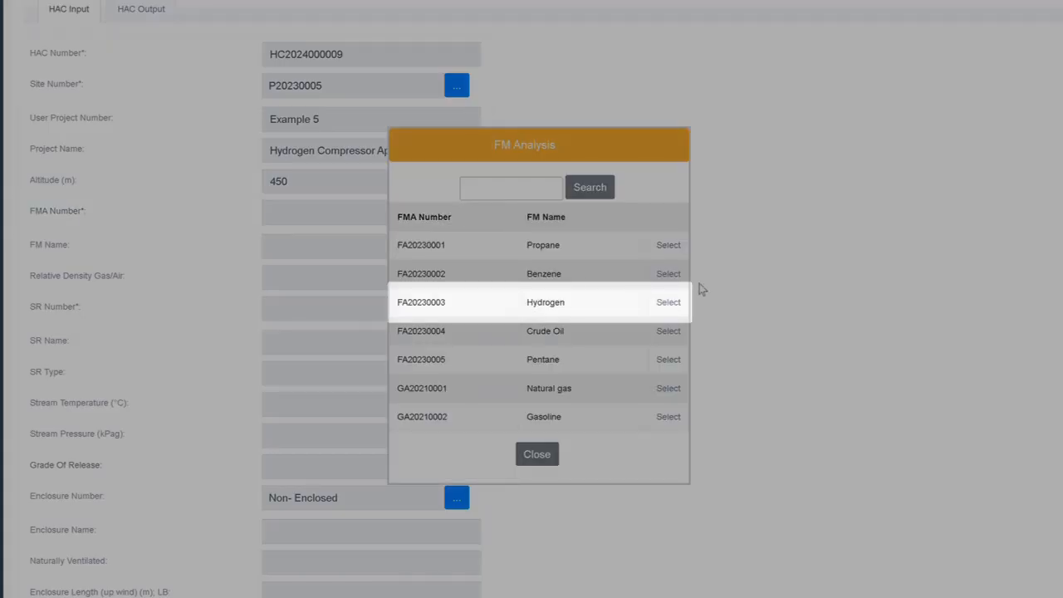
{"action": "left_click", "coordinate": [669, 303]}
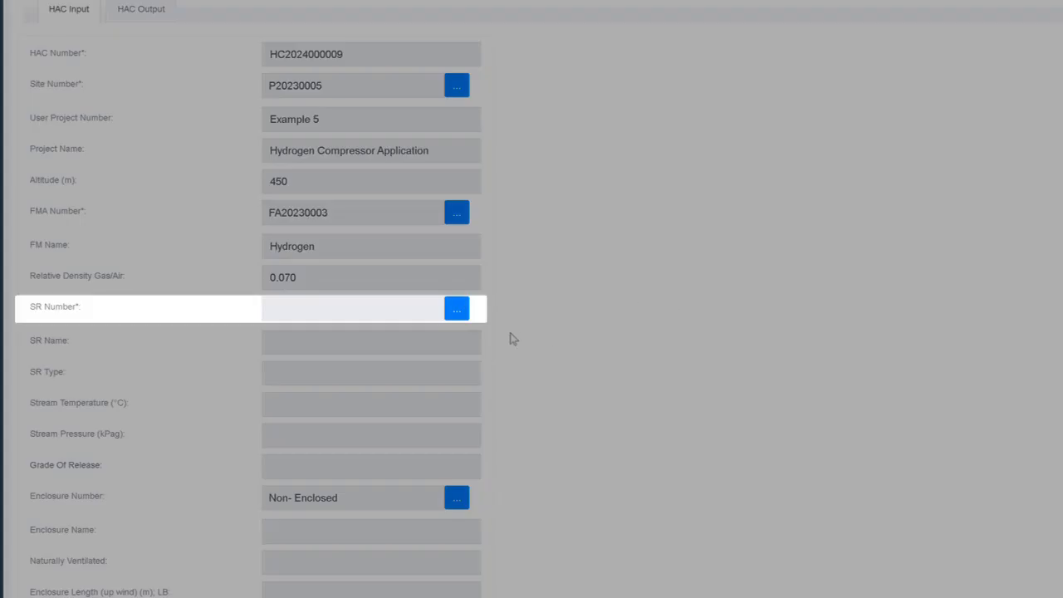
{"action": "left_click", "coordinate": [457, 310]}
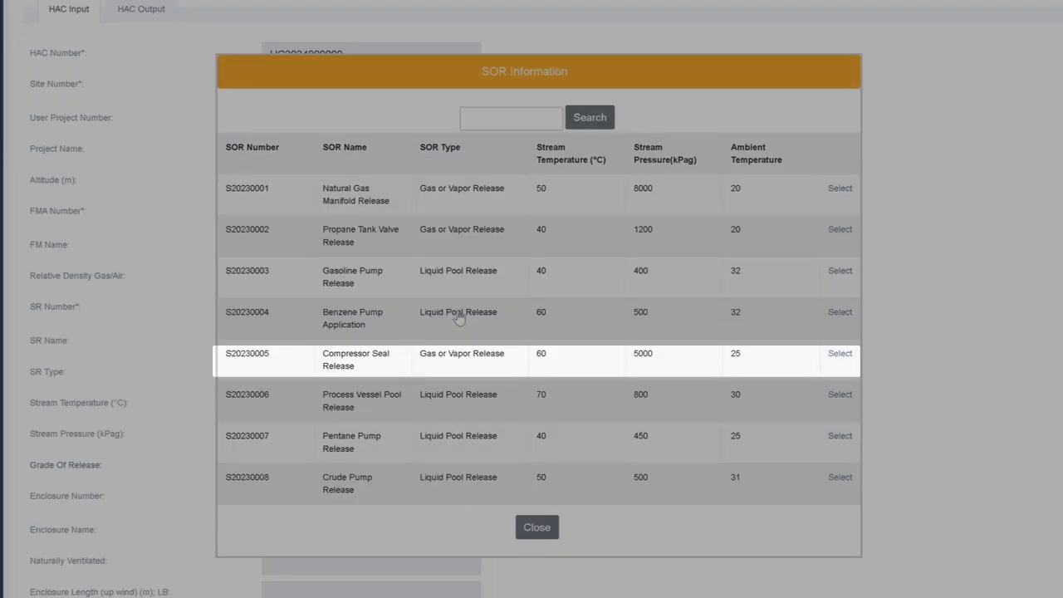
{"action": "left_click", "coordinate": [839, 354]}
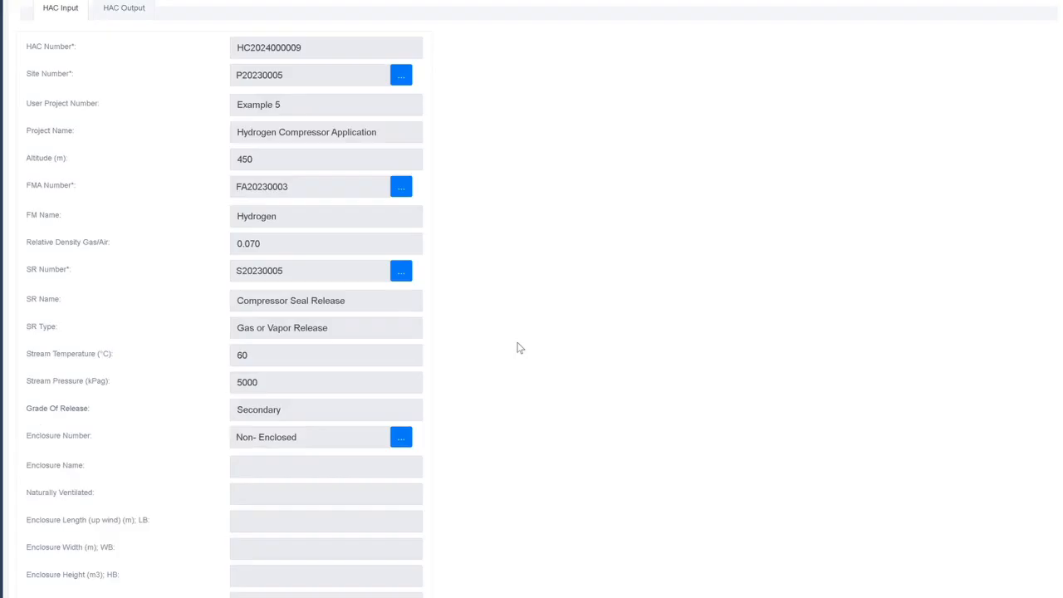
Configure the analysis for the non-enclosed hydrogen compressor HAC and acknowledge the save.
{"action": "scroll", "coordinate": [363, 341], "scroll_direction": "down", "scroll_amount": 3}
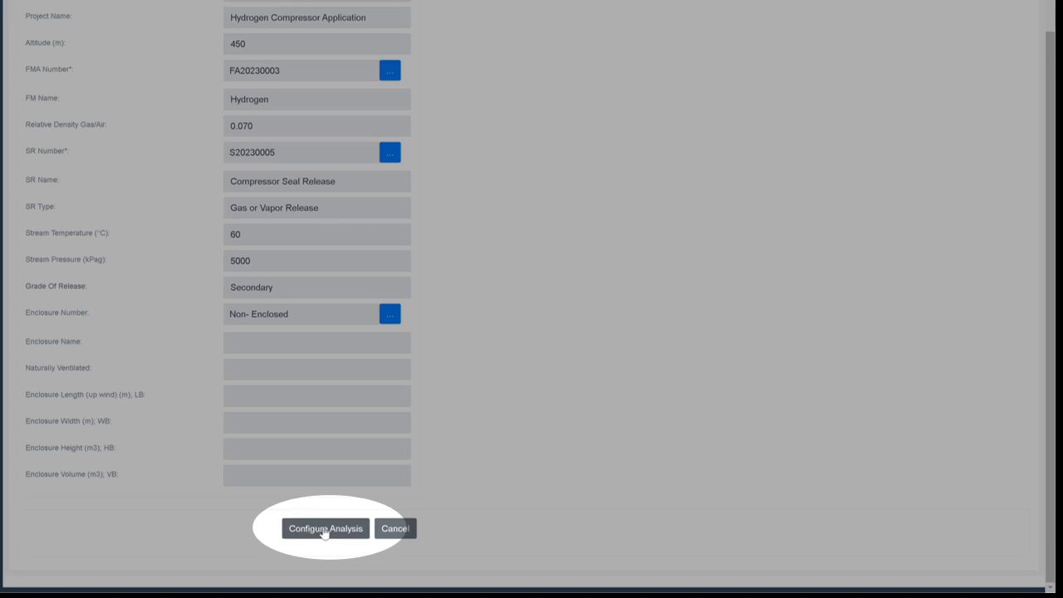
{"action": "left_click", "coordinate": [324, 529]}
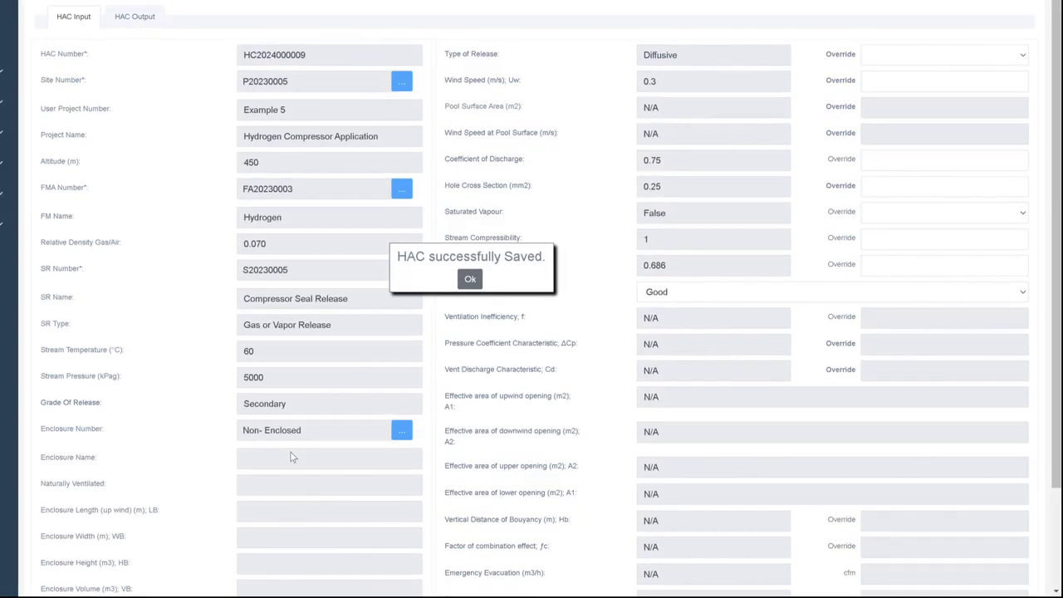
{"action": "left_click", "coordinate": [470, 280]}
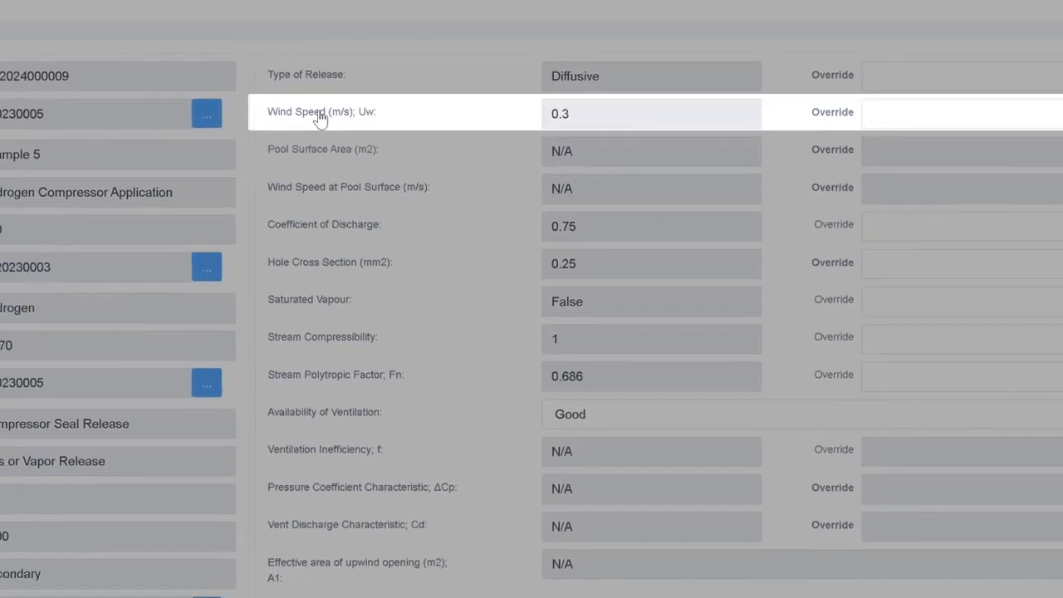
Consult the IEC table of outdoor ventilation velocities and override the wind speed with 0.5 m/s.
{"action": "left_click", "coordinate": [319, 116]}
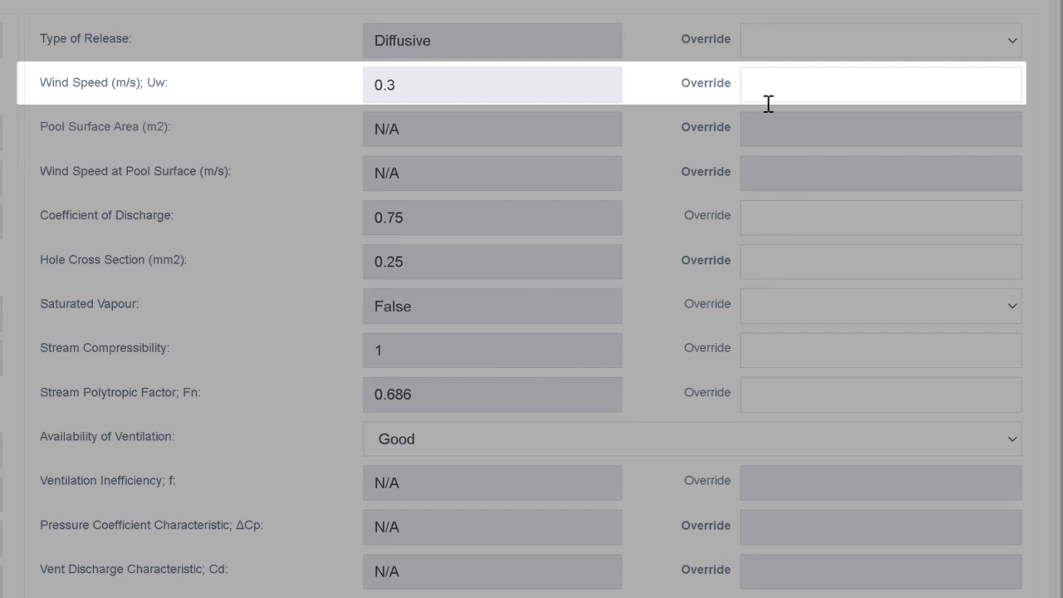
{"action": "left_click", "coordinate": [769, 100]}
{"action": "type", "text": ".5"}
{"action": "key", "text": "Tab"}
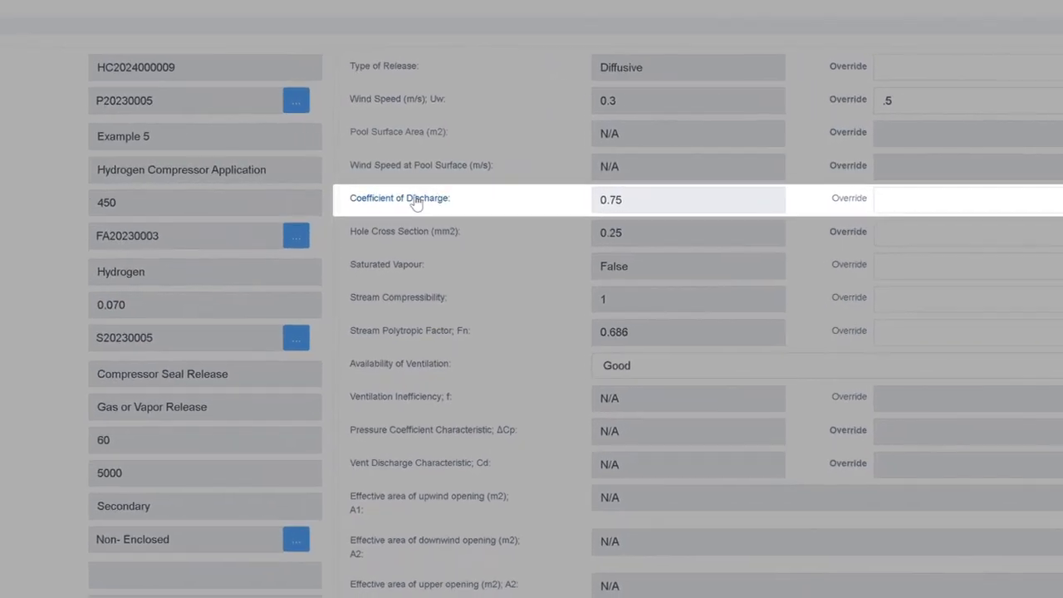
Consult the IEC definition of the discharge coefficient and override the coefficient of discharge with 0.99.
{"action": "left_click", "coordinate": [407, 199]}
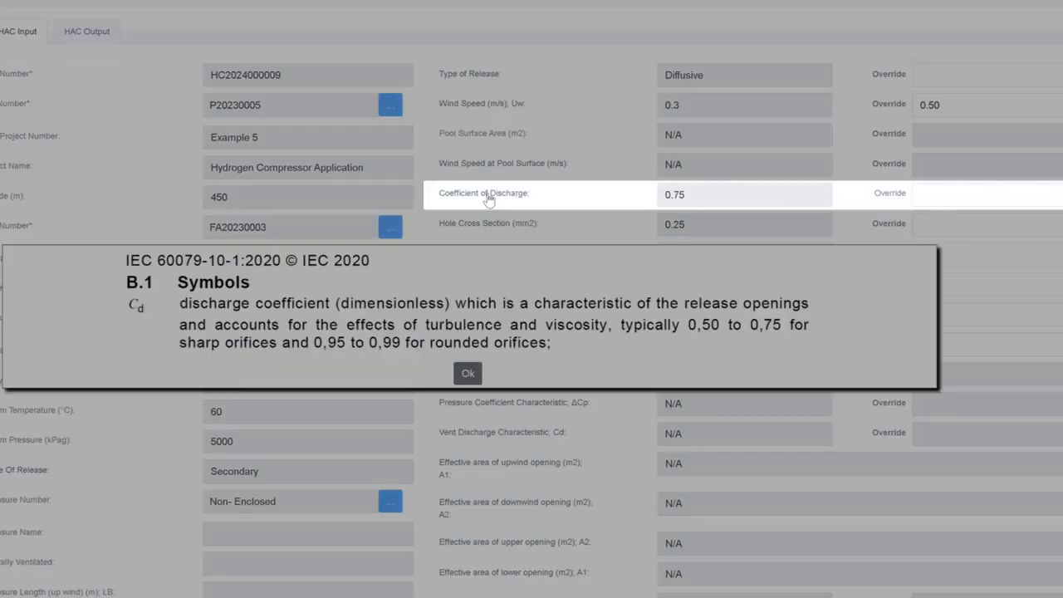
{"action": "left_click", "coordinate": [467, 374]}
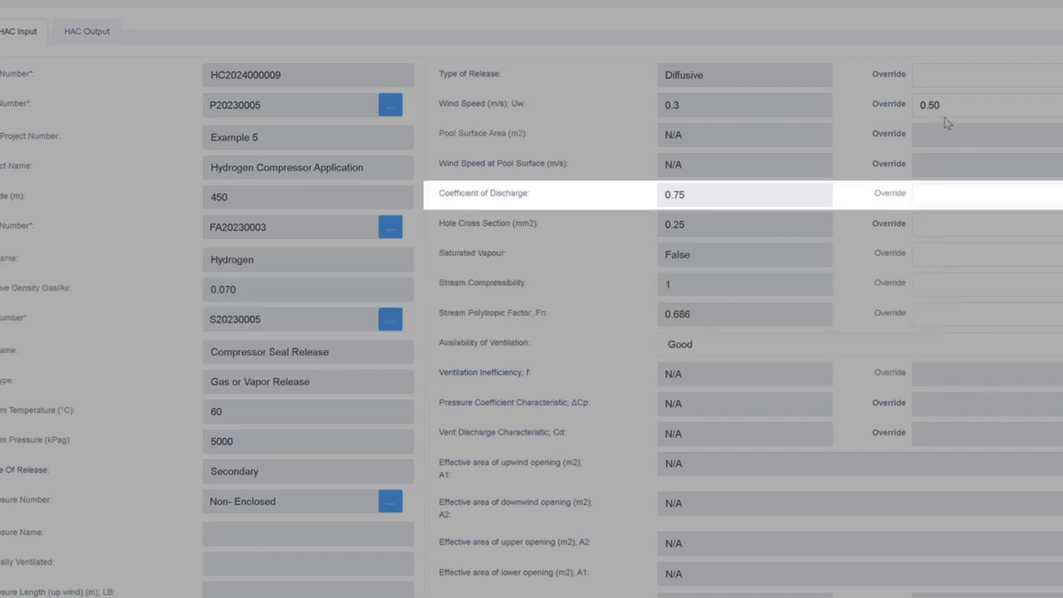
{"action": "left_click", "coordinate": [930, 204]}
Consult Table B.1 for the pumps and compressors values and override the hole cross section with 2.5 mm².
{"action": "left_click", "coordinate": [492, 230]}
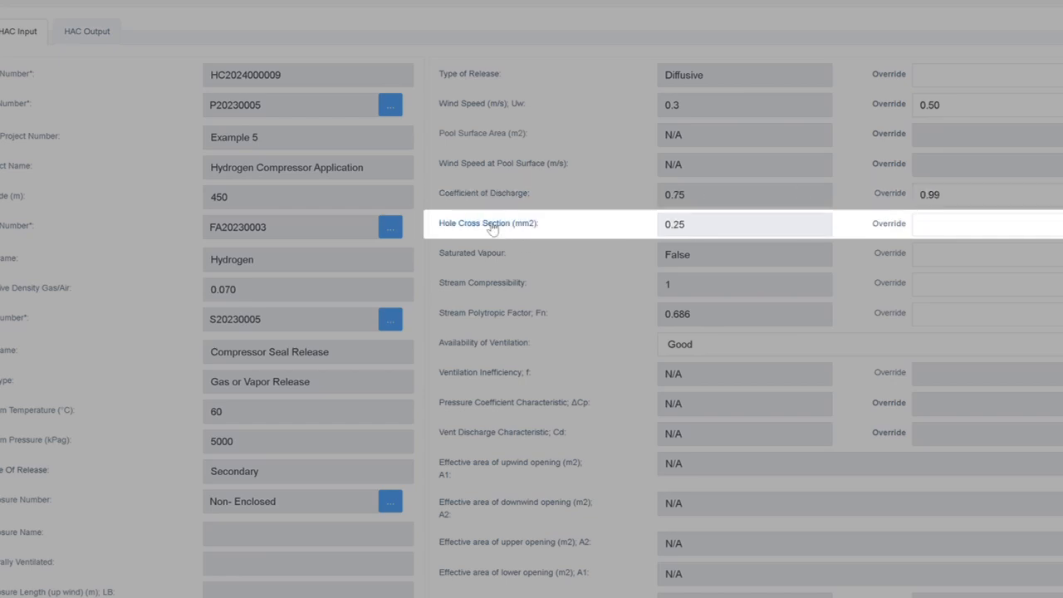
{"action": "left_click", "coordinate": [492, 229]}
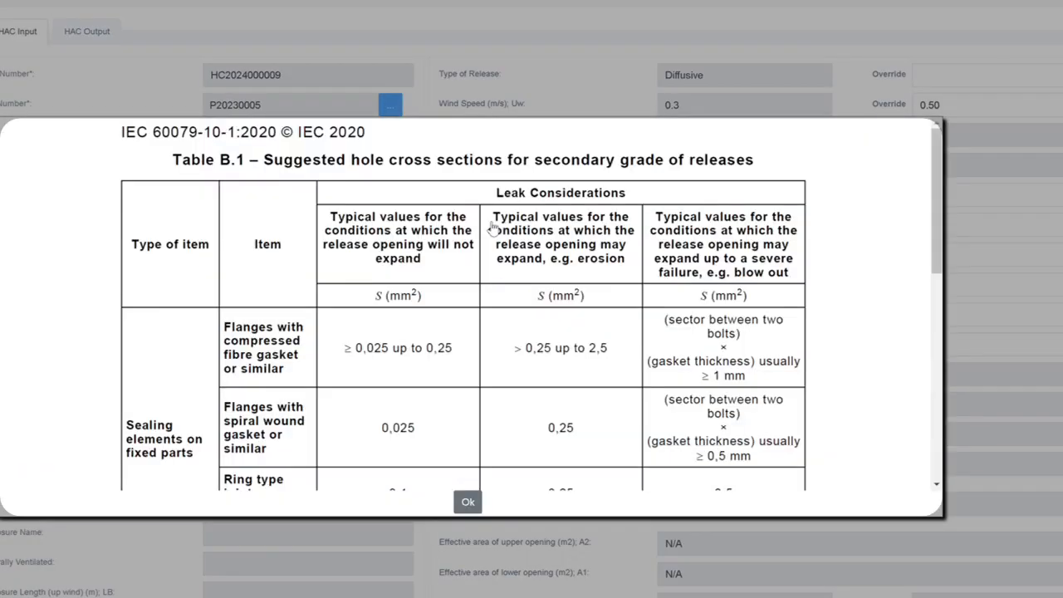
{"action": "scroll", "coordinate": [440, 342], "scroll_direction": "down", "scroll_amount": 5}
{"action": "scroll", "coordinate": [441, 342], "scroll_direction": "down", "scroll_amount": 3}
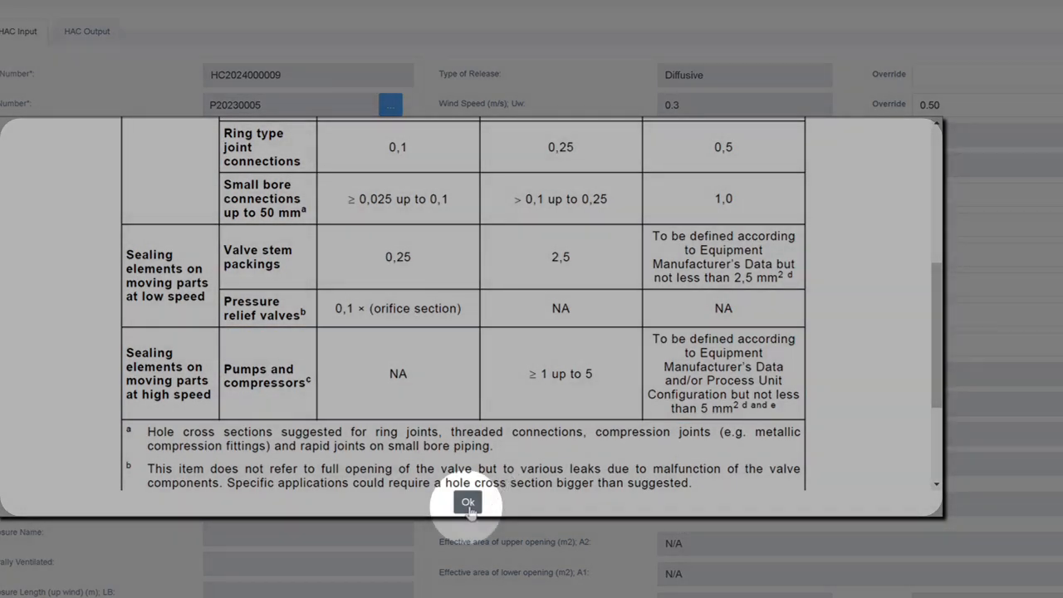
{"action": "left_click", "coordinate": [468, 502]}
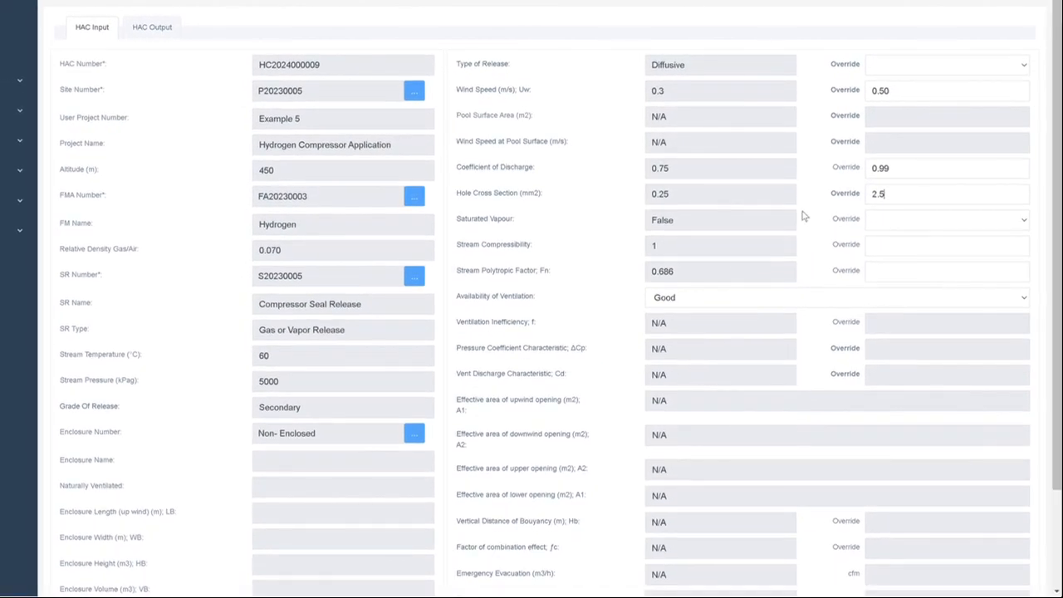
Run the HAC analysis with the overridden inputs and acknowledge its completion.
{"action": "scroll", "coordinate": [610, 312], "scroll_direction": "down", "scroll_amount": 3}
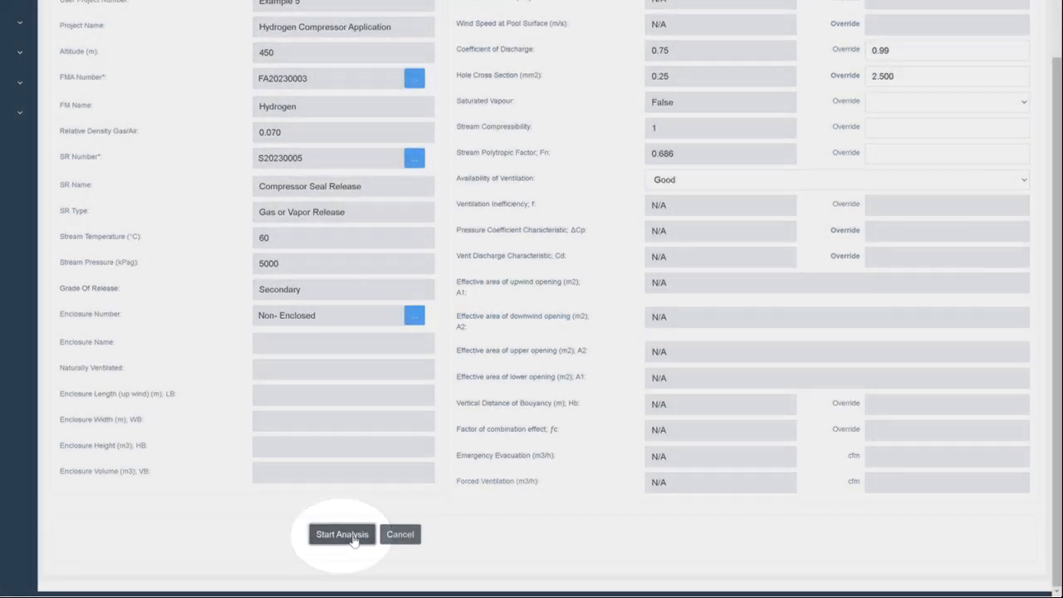
{"action": "left_click", "coordinate": [342, 535]}
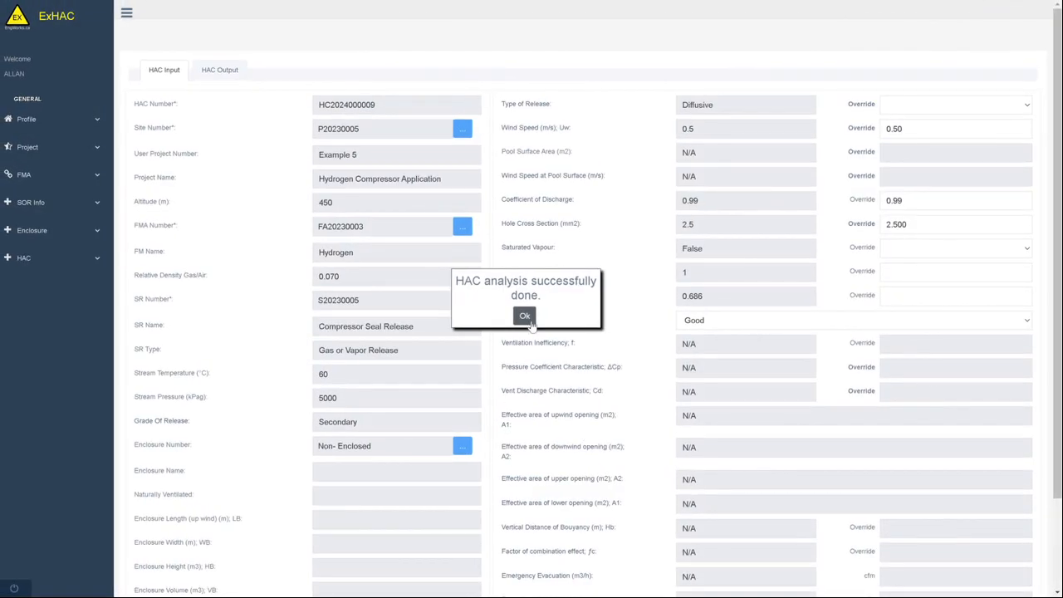
{"action": "left_click", "coordinate": [525, 317]}
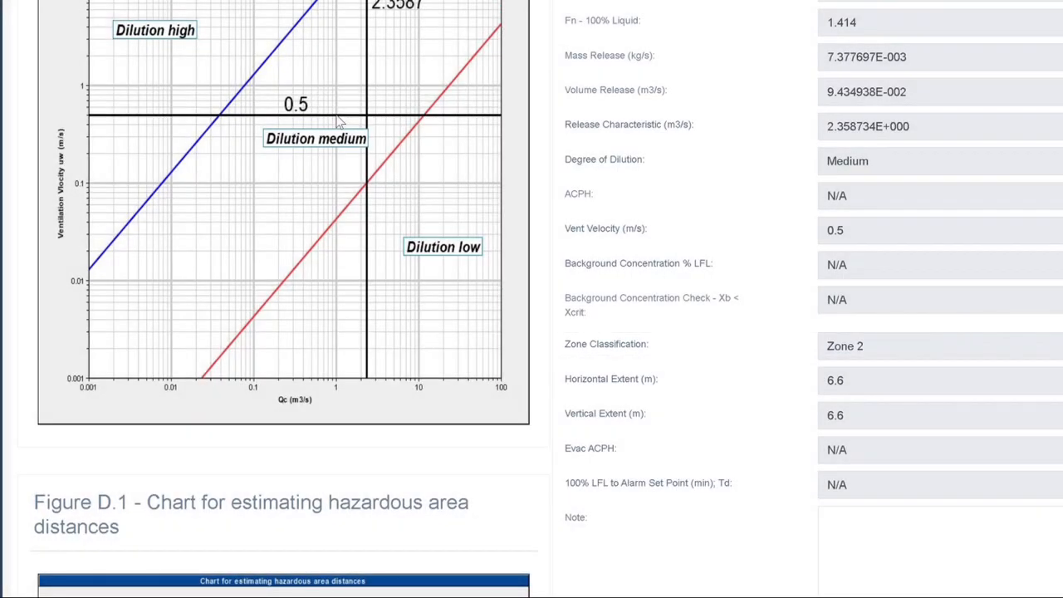
Review the dilution and hazardous distance charts, add the note "Analysis is approved" to the HAC output and save the analysis.
{"action": "scroll", "coordinate": [339, 124], "scroll_direction": "down", "scroll_amount": 4}
{"action": "scroll", "coordinate": [339, 124], "scroll_direction": "down", "scroll_amount": 2}
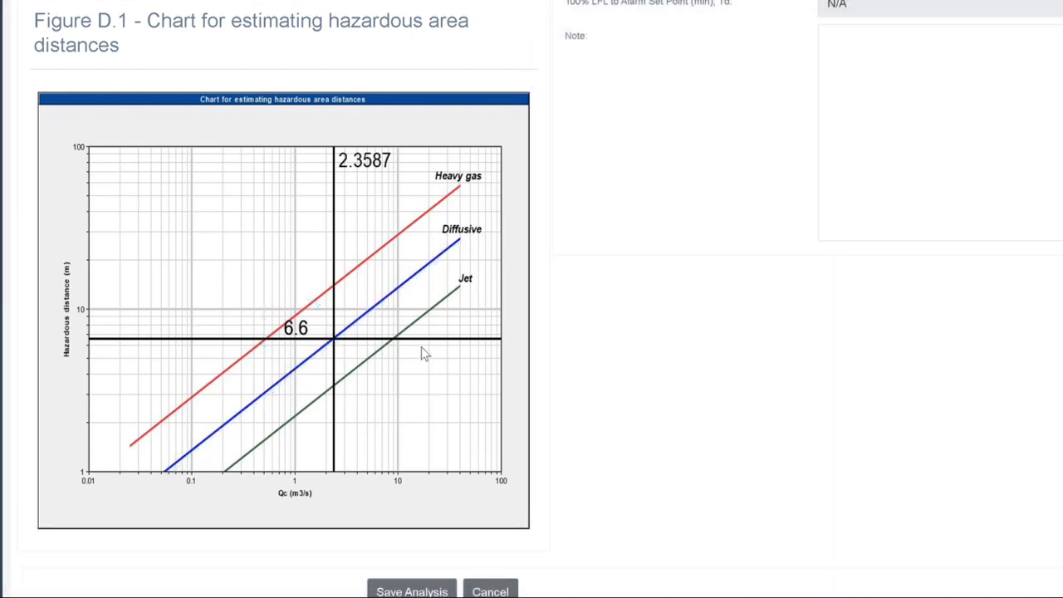
{"action": "scroll", "coordinate": [421, 346], "scroll_direction": "down", "scroll_amount": 1}
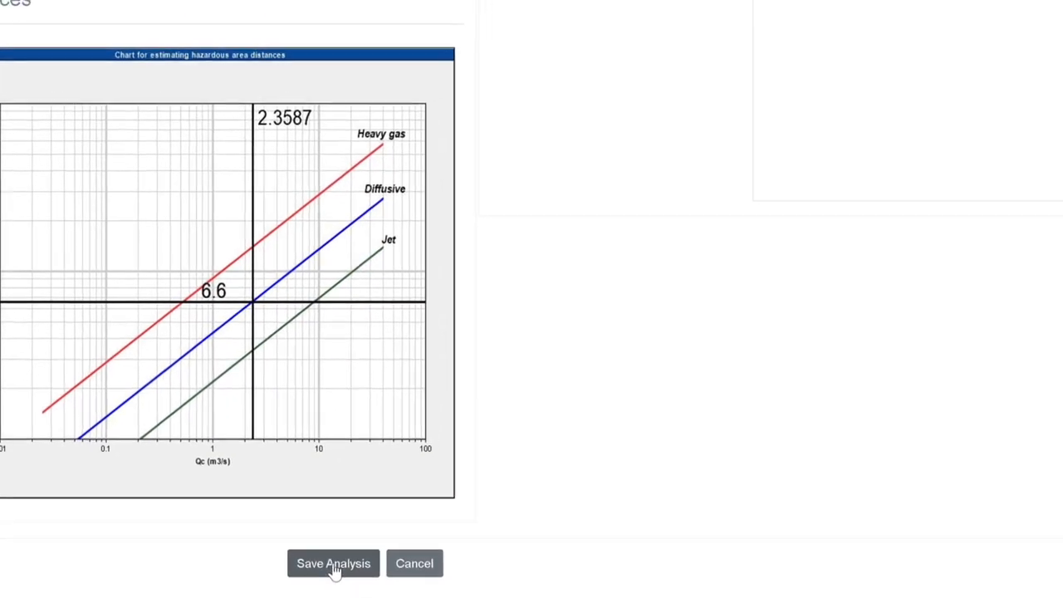
{"action": "left_click", "coordinate": [504, 229]}
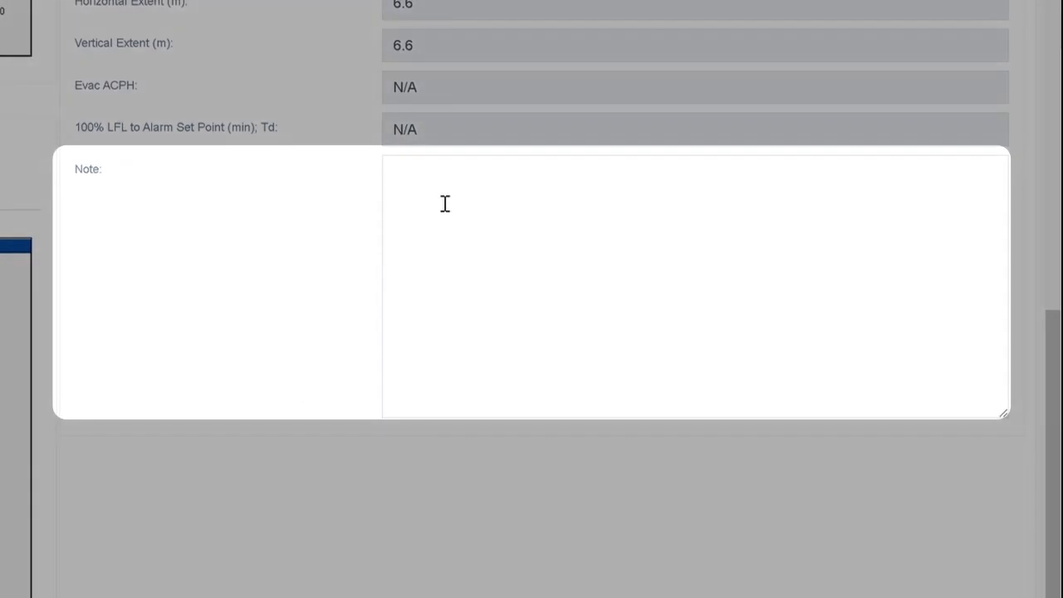
{"action": "type", "text": "Analysis is approved"}
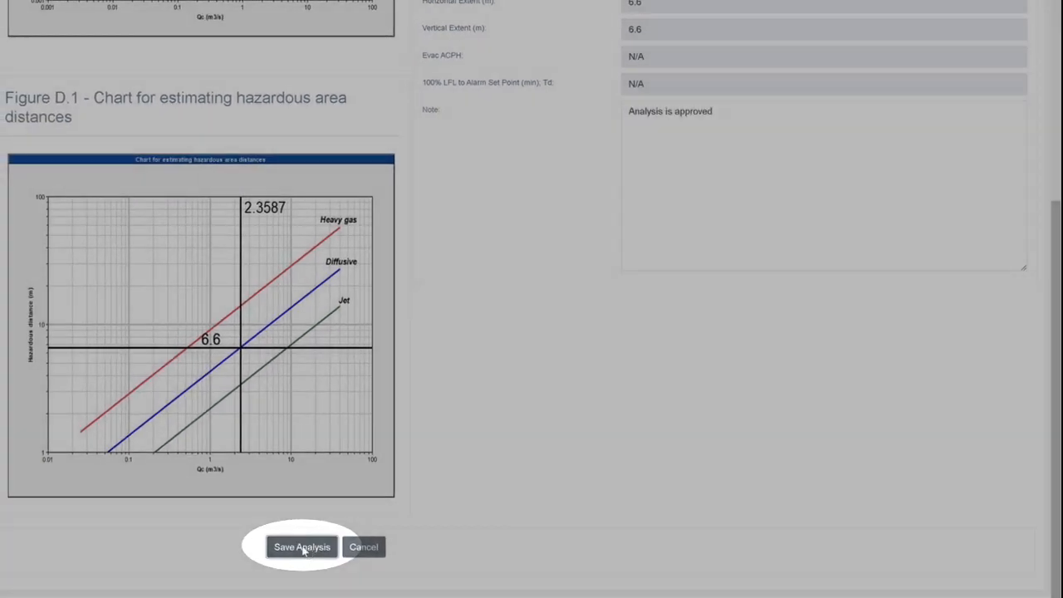
{"action": "left_click", "coordinate": [304, 548]}
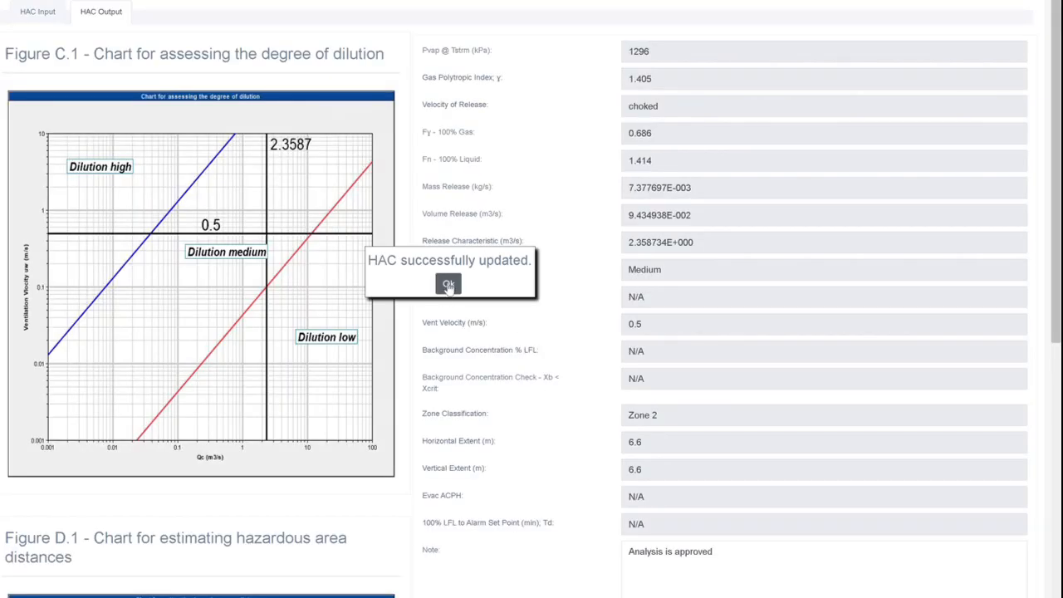
{"action": "left_click", "coordinate": [448, 286]}
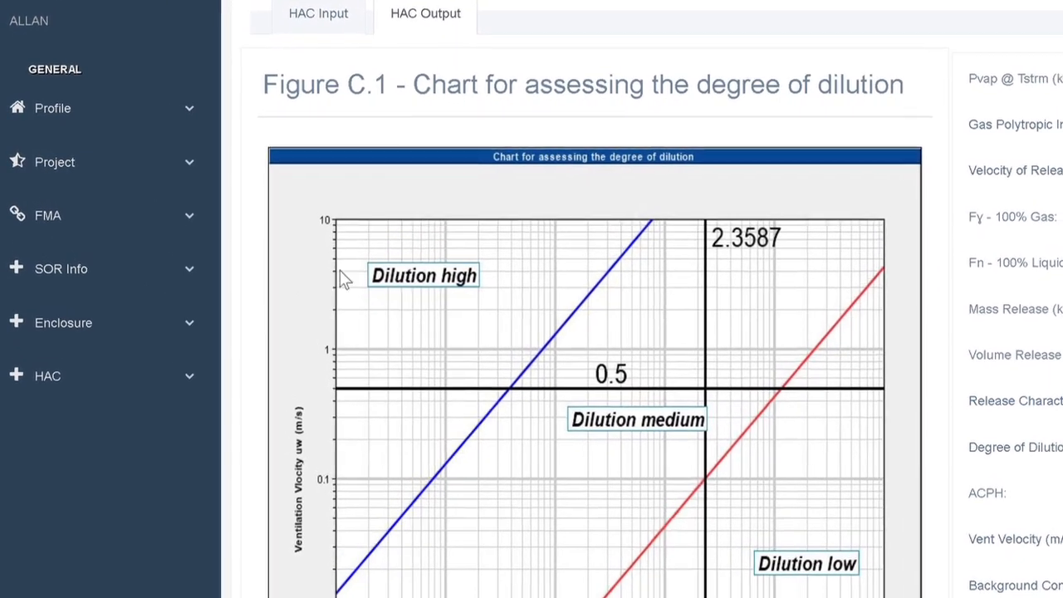
Create the report for the Hydrogen Compressor Application from the HAC analysis list and look through its tables and charts.
{"action": "left_click", "coordinate": [67, 391]}
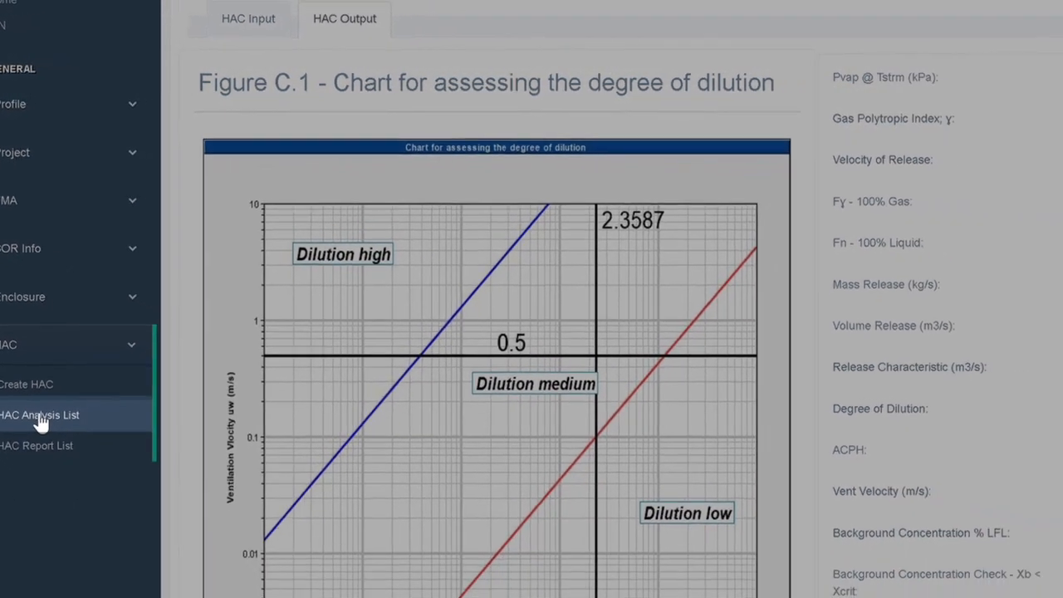
{"action": "left_click", "coordinate": [88, 467]}
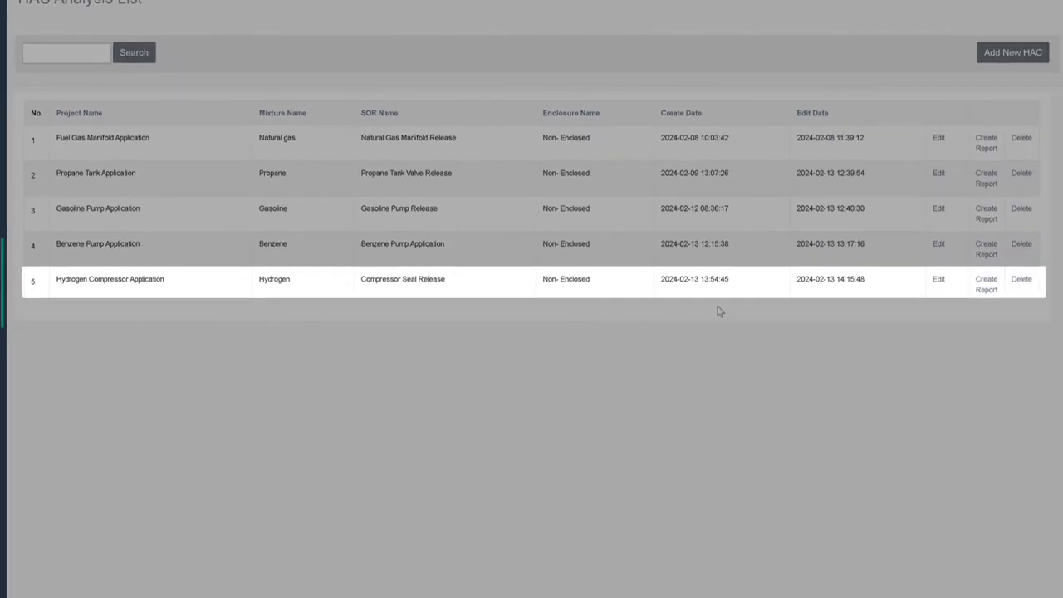
{"action": "left_click", "coordinate": [988, 284]}
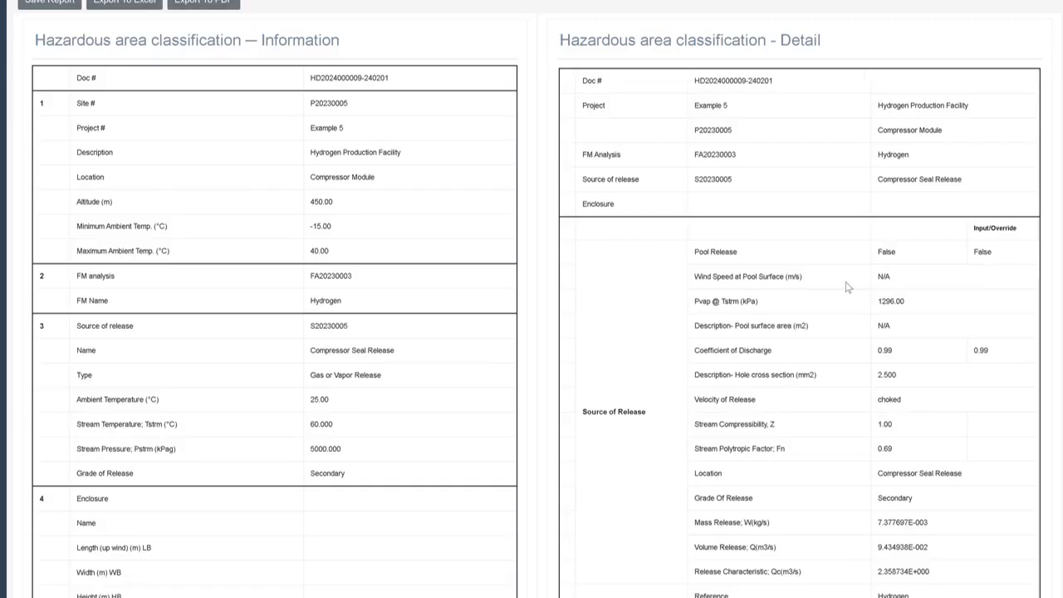
{"action": "scroll", "coordinate": [325, 272], "scroll_direction": "down", "scroll_amount": 7}
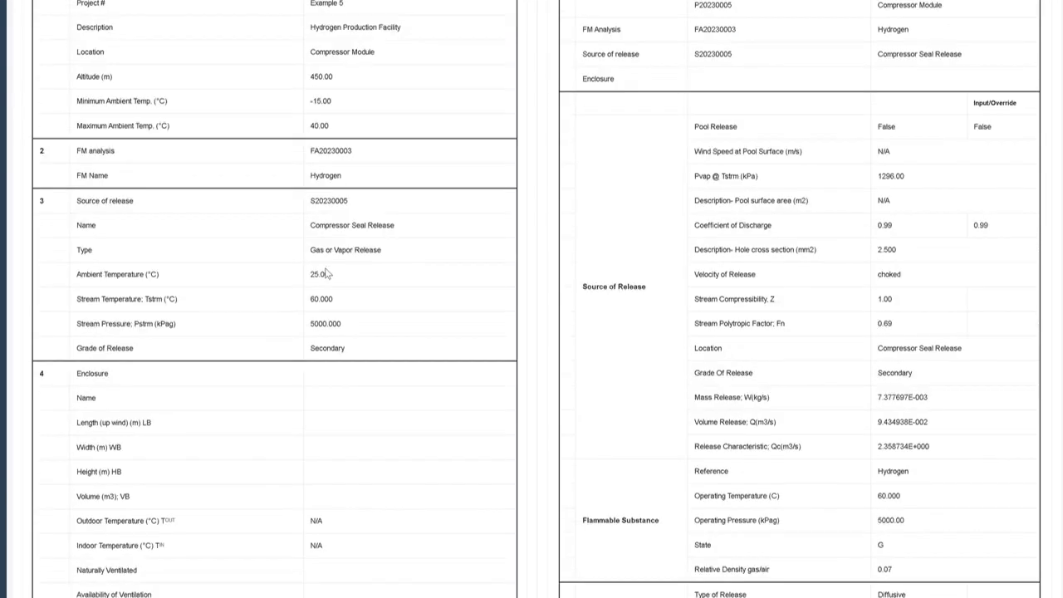
{"action": "scroll", "coordinate": [325, 271], "scroll_direction": "down", "scroll_amount": 5}
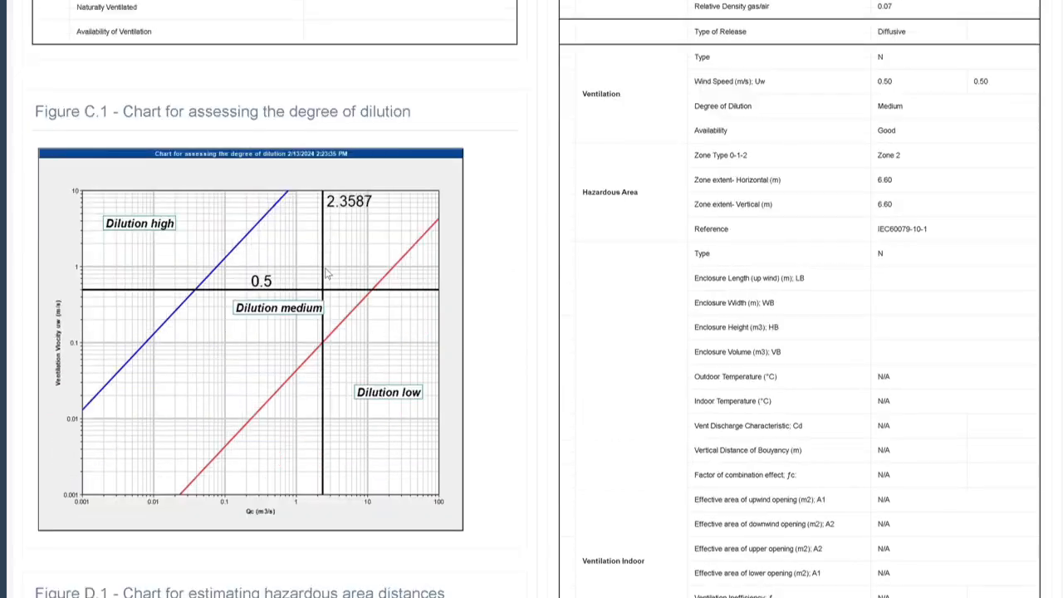
{"action": "scroll", "coordinate": [325, 271], "scroll_direction": "down", "scroll_amount": 3}
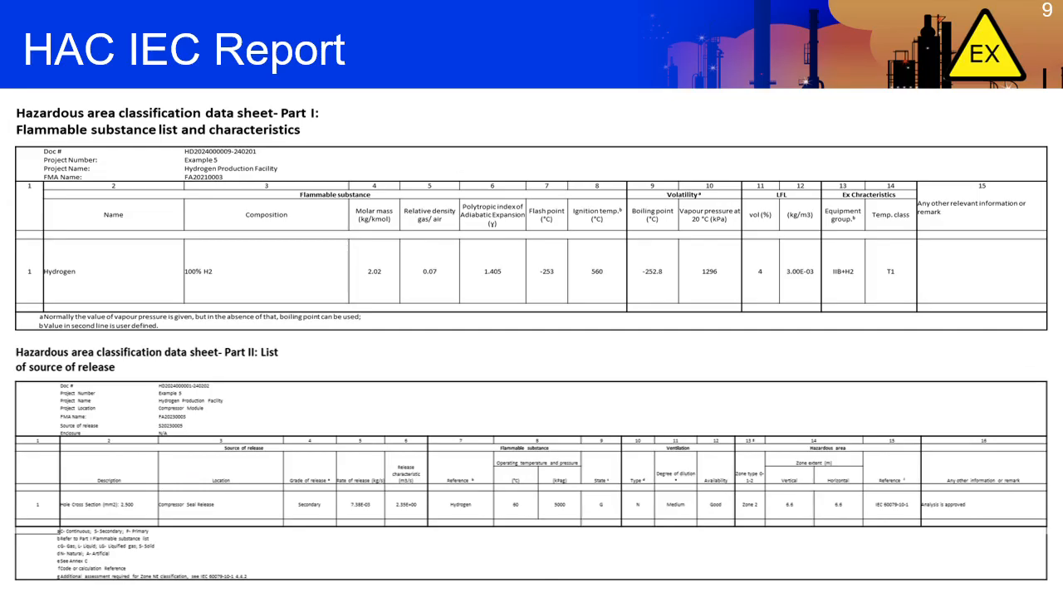